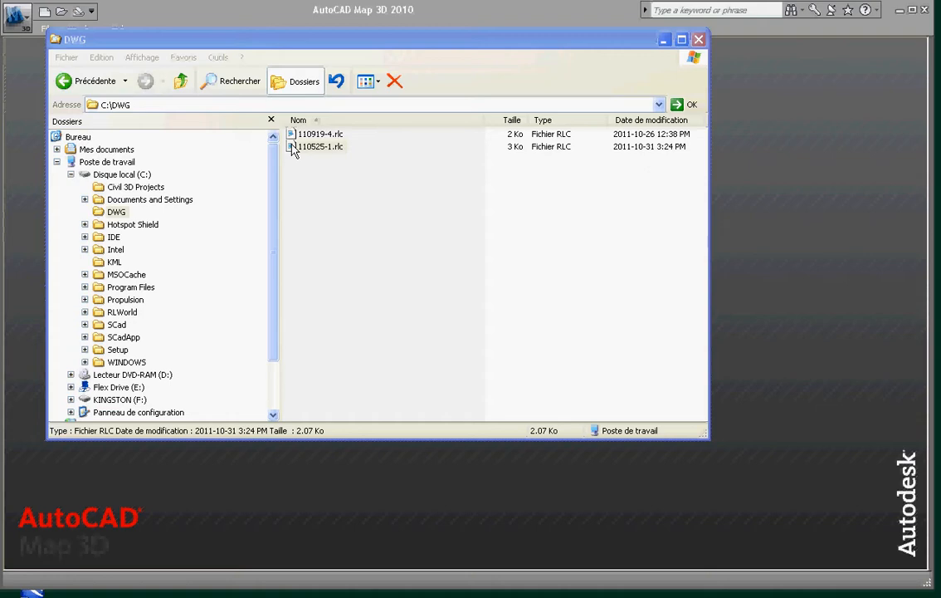
Review the survey field notes in 110525-1.rlc, including its stations and observed points
double_click(294, 148)
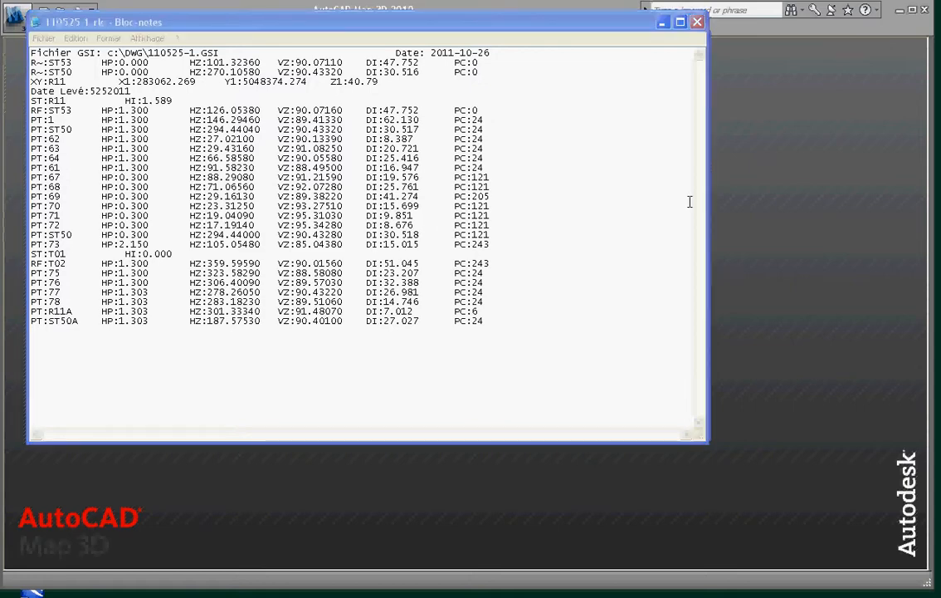
left_click(700, 23)
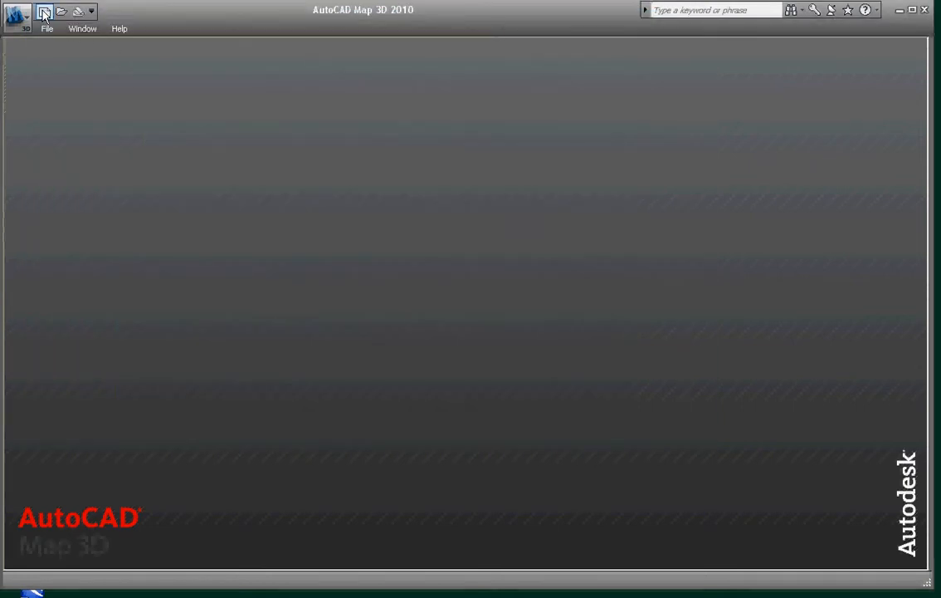
Create a drawing from the ArpentagePrototype2008(AEC).dwt template and attach $TerrainPoints.dwg to it
left_click(44, 15)
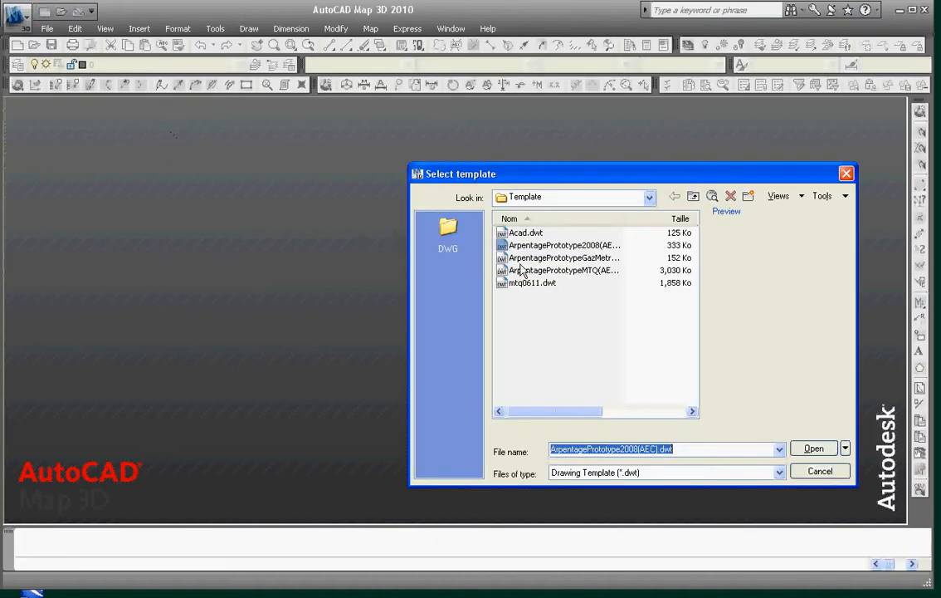
double_click(500, 247)
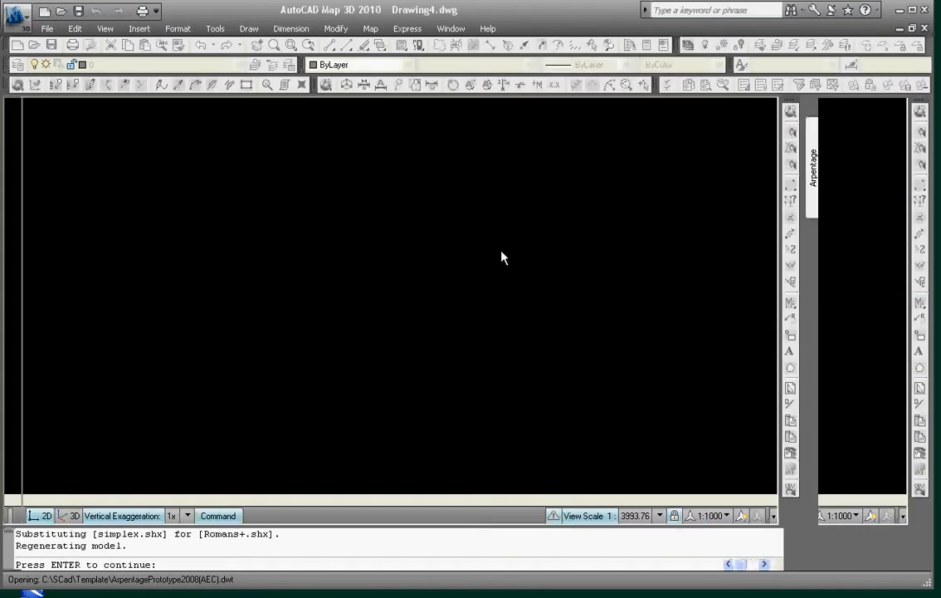
left_click(690, 85)
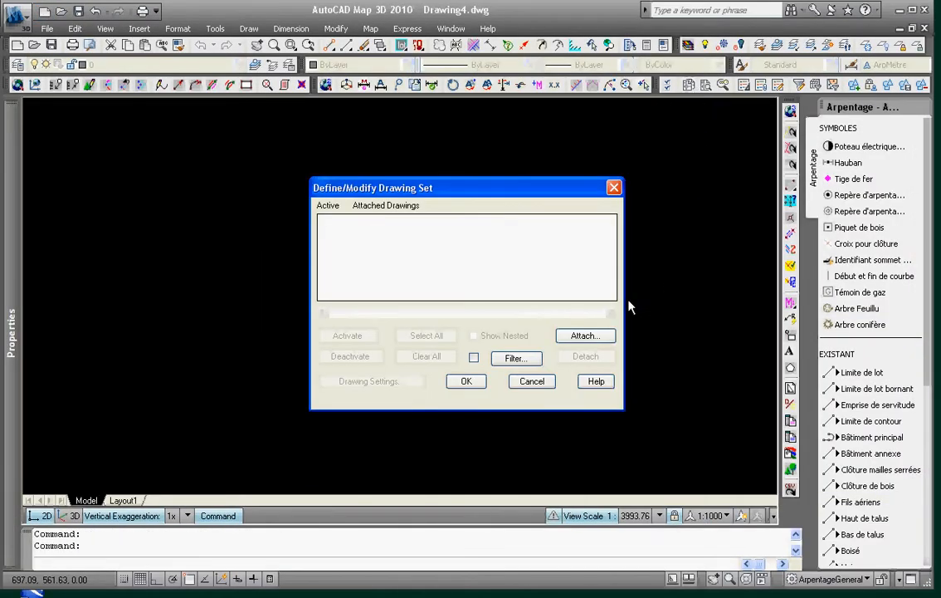
left_click(596, 335)
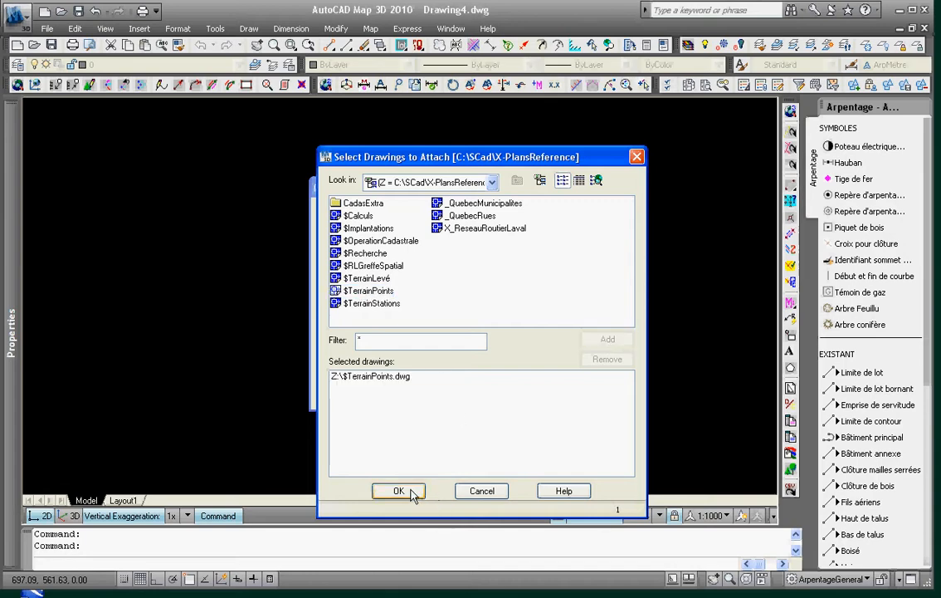
left_click(398, 490)
left_click(472, 380)
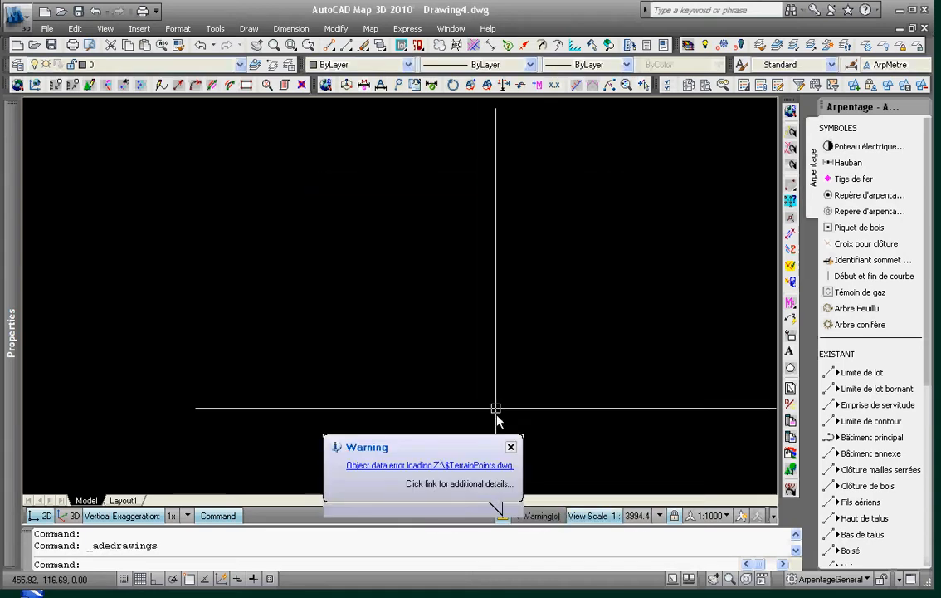
left_click(511, 446)
Start a query of the attached drawing with the object data condition RlcogoNoPt = st50 in the PlanBaseInfo table
left_click(801, 85)
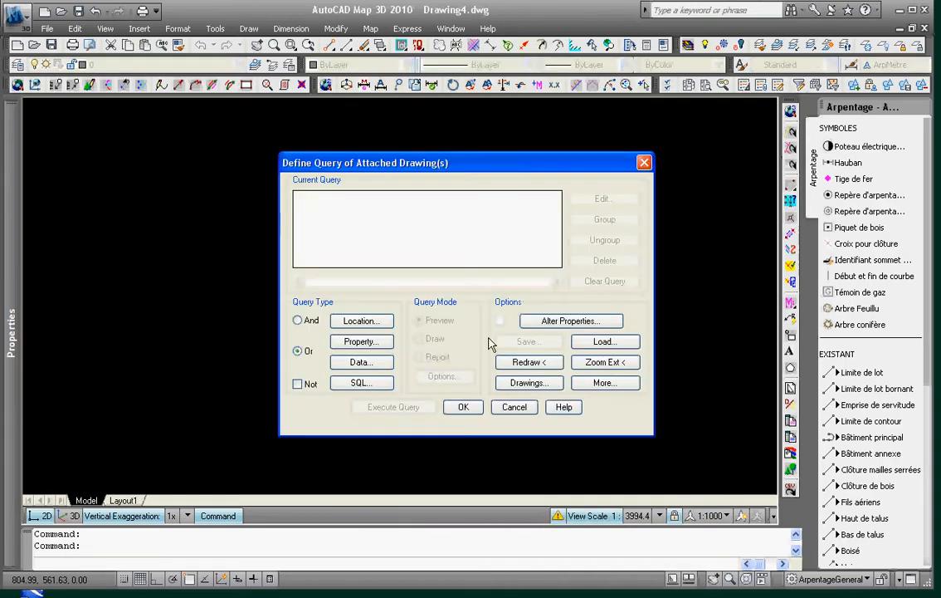
left_click(361, 362)
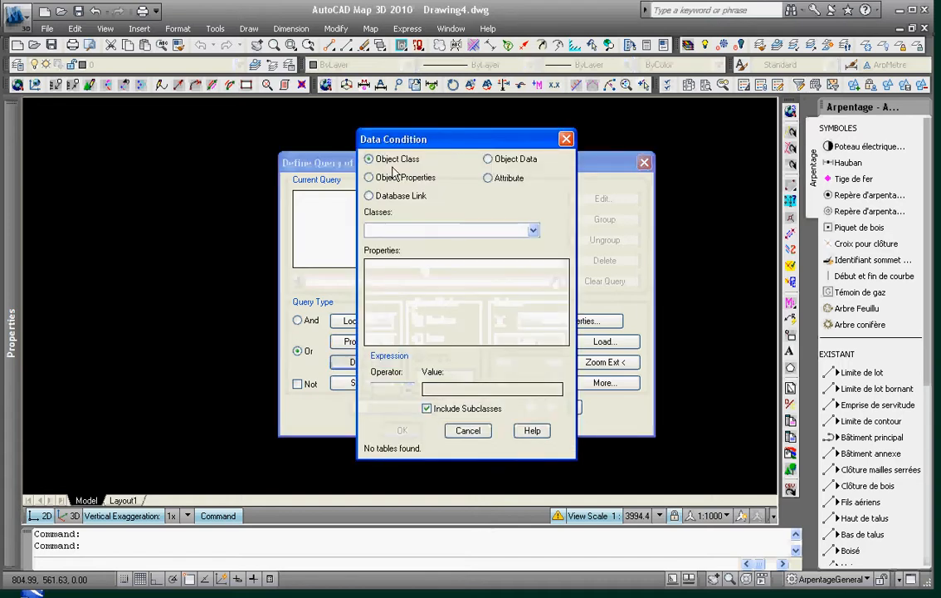
left_click(488, 158)
left_click(394, 284)
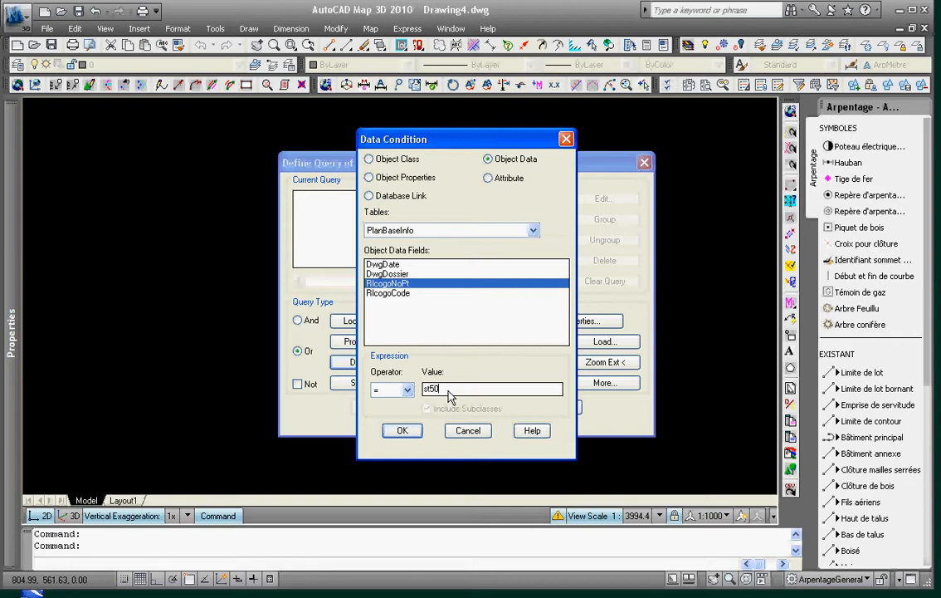
left_click(402, 430)
Add the OR condition RlcogoNoPt = st53, execute the query in Draw mode and show the drawing's extents
left_click(356, 363)
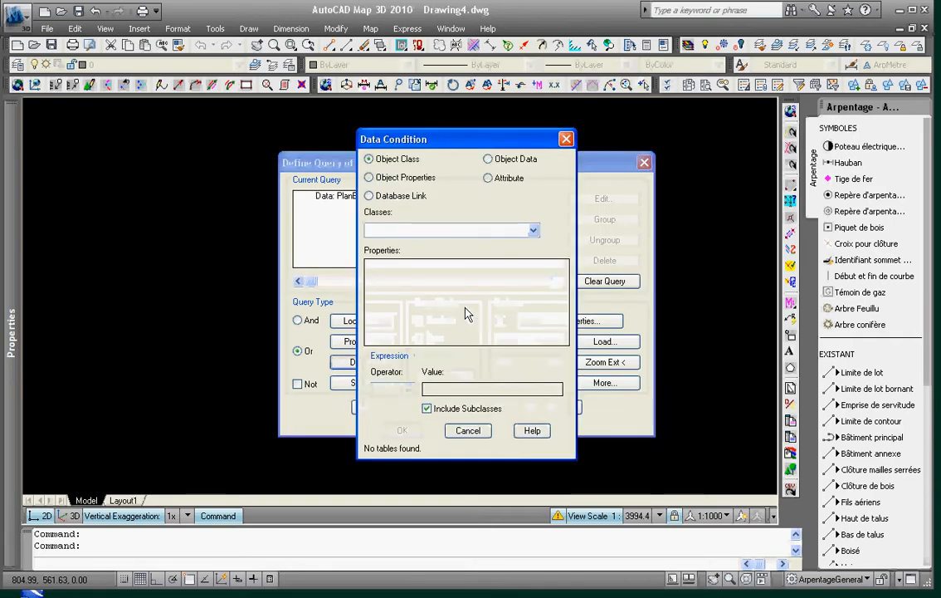
left_click(489, 159)
left_click(399, 283)
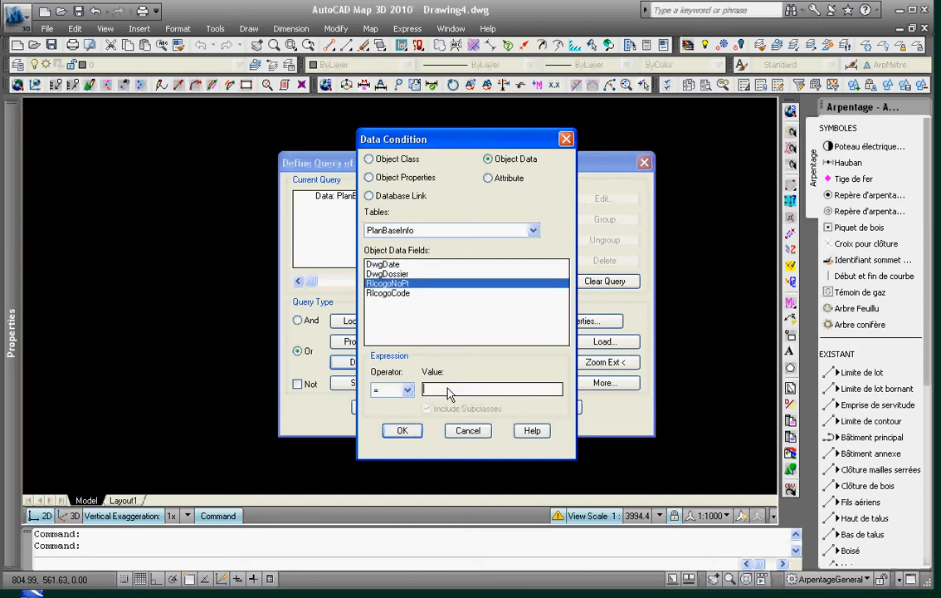
left_click(402, 430)
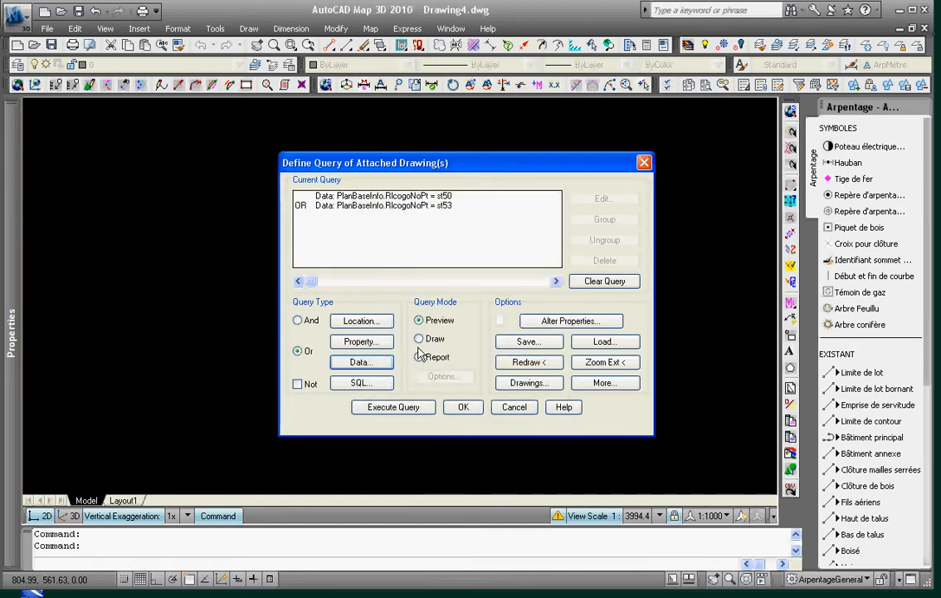
left_click(395, 406)
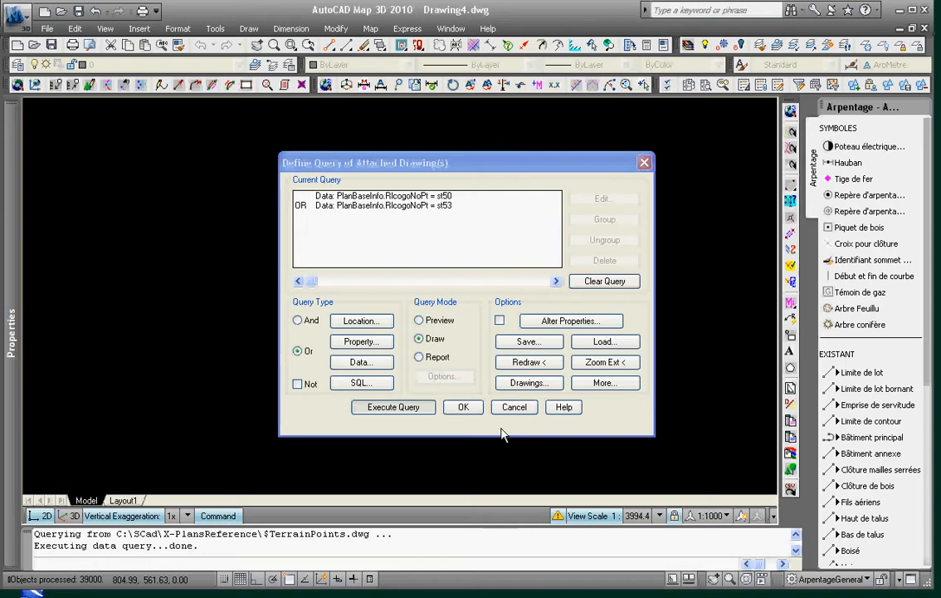
type("z")
key("Return")
type("e")
key("Return")
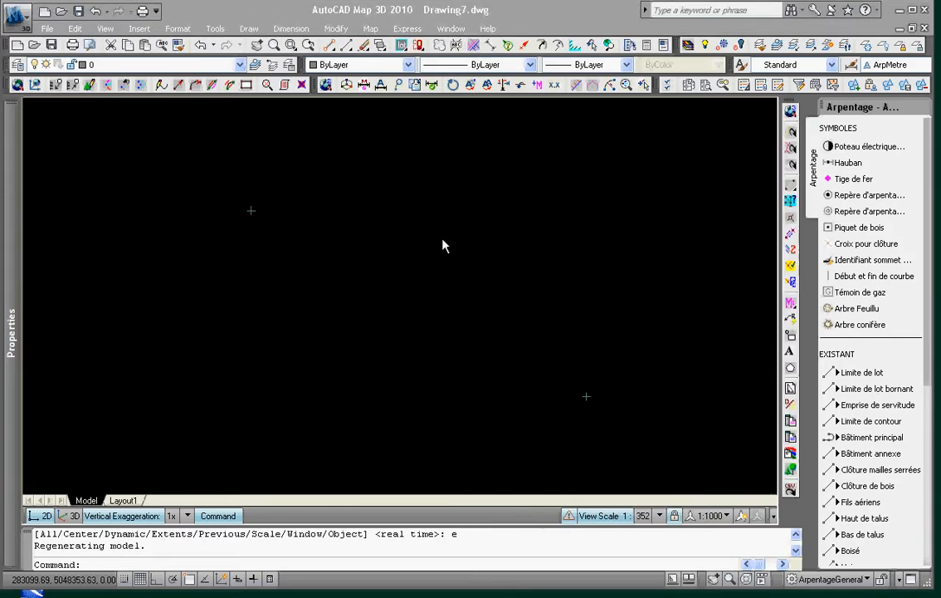
Detach $TerrainPoints.dwg from the drawing set
left_click(691, 85)
left_click(400, 221)
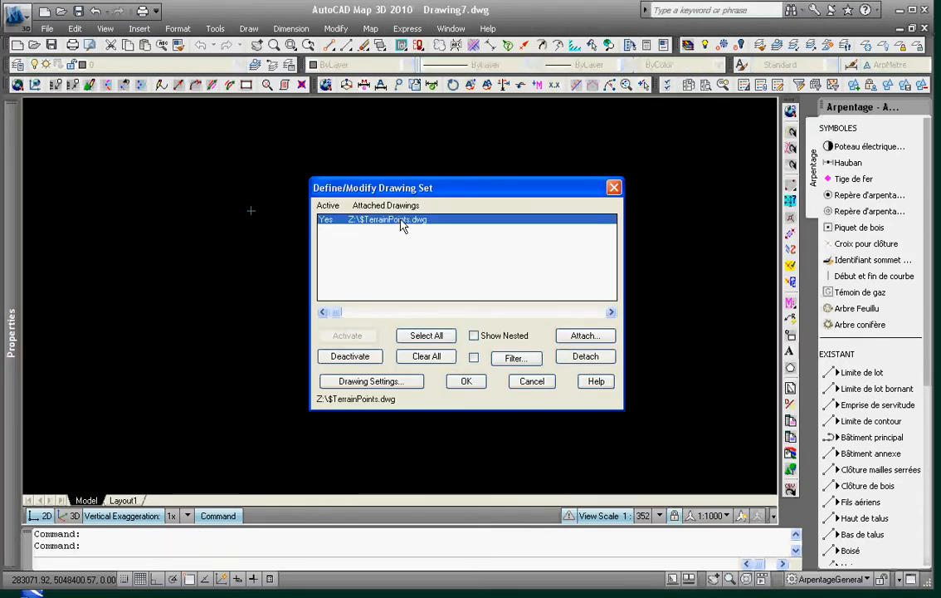
left_click(587, 357)
left_click(466, 381)
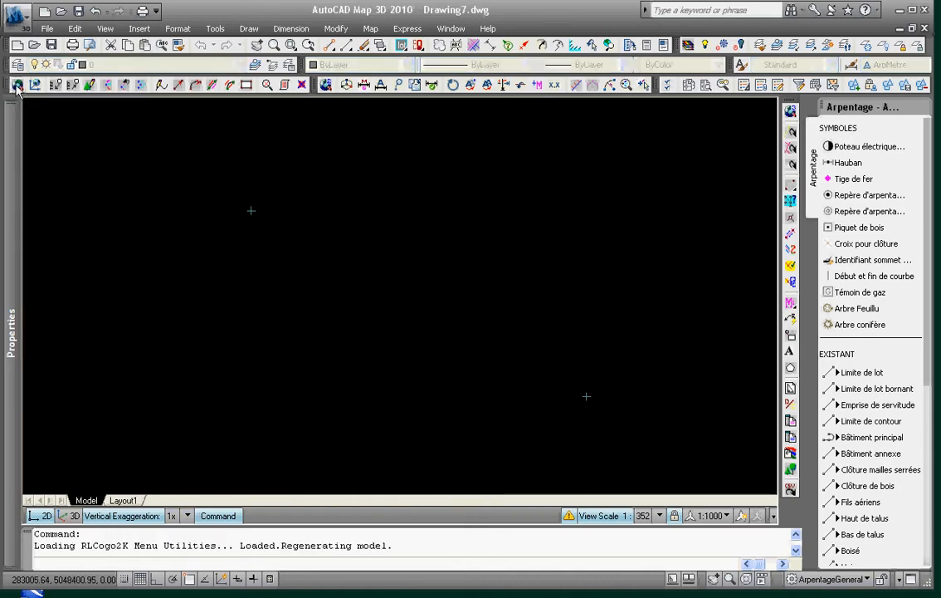
Initialize RLCogo with the preset drawing parameters and set the annotation scale to 1:200
double_click(343, 235)
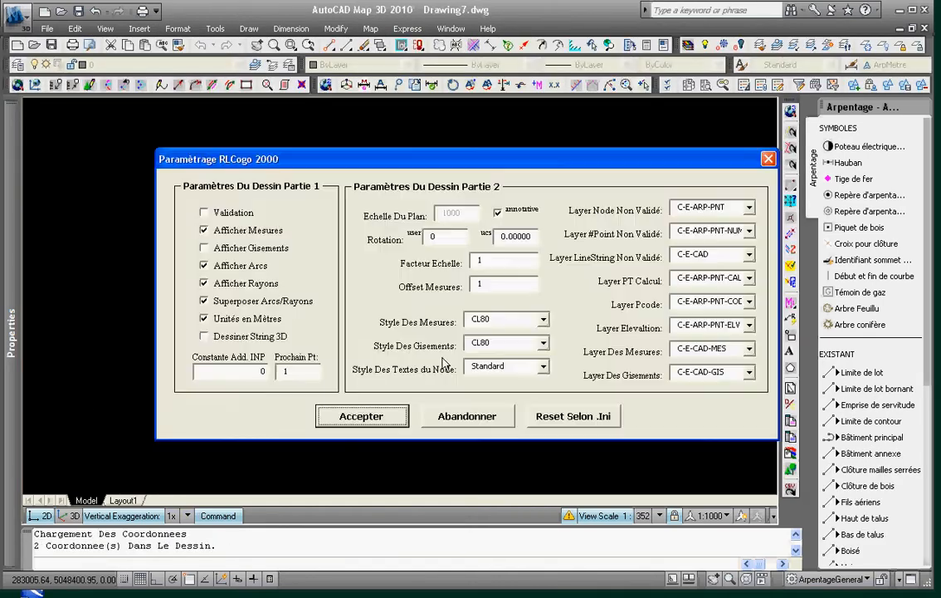
left_click(362, 419)
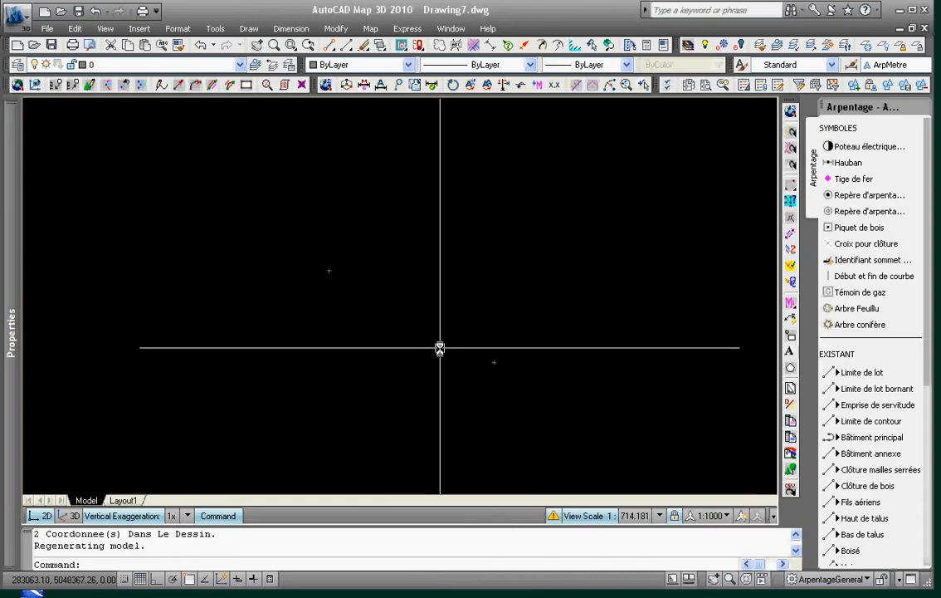
left_click(720, 515)
left_click(719, 566)
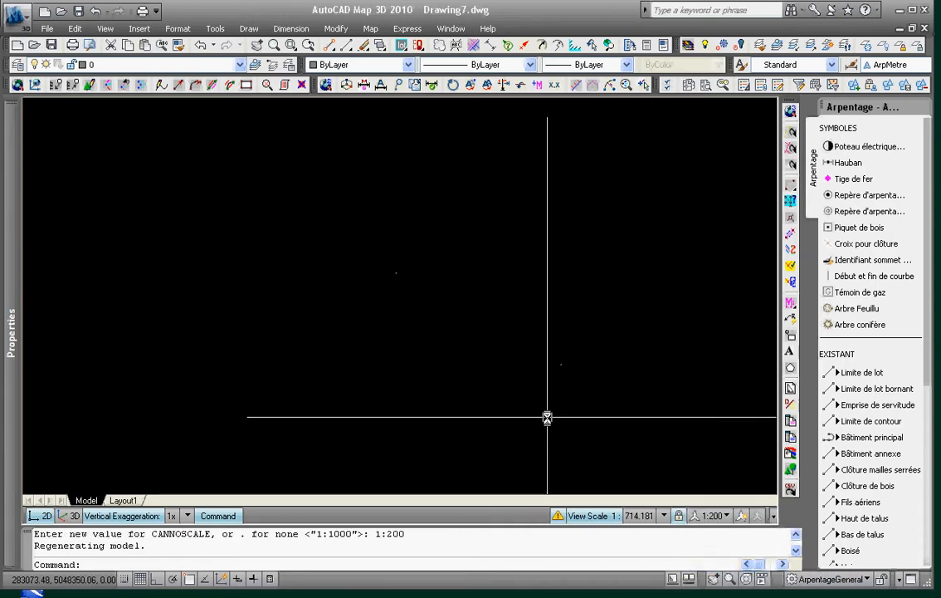
Import the field book 110525-1.rlc using cfn with the RLcogo functions, ignoring the duplicate of point ST50
type("z")
key("Return")
type(".2x")
key("Return")
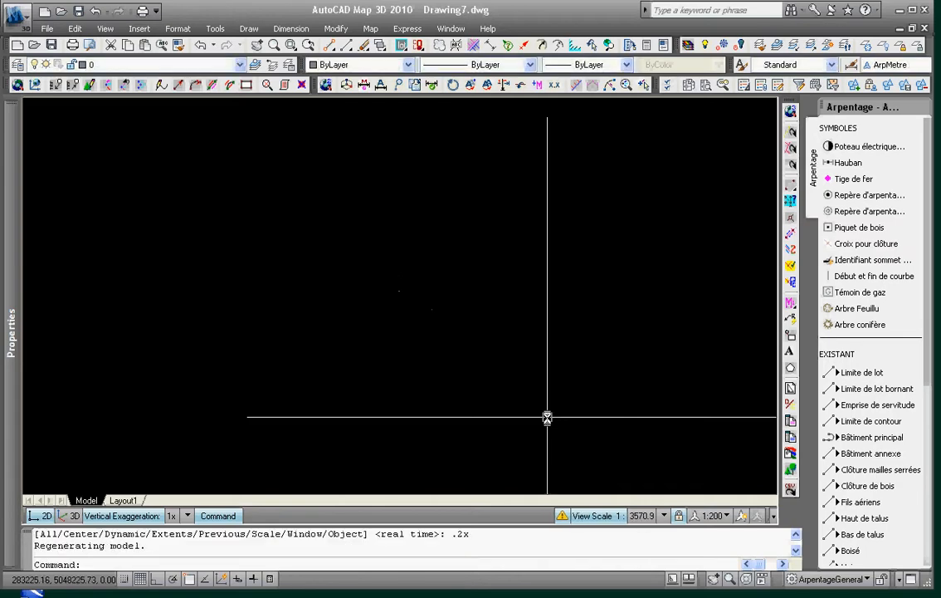
scroll(420, 288, "up", 1)
type("cfn")
key("Return")
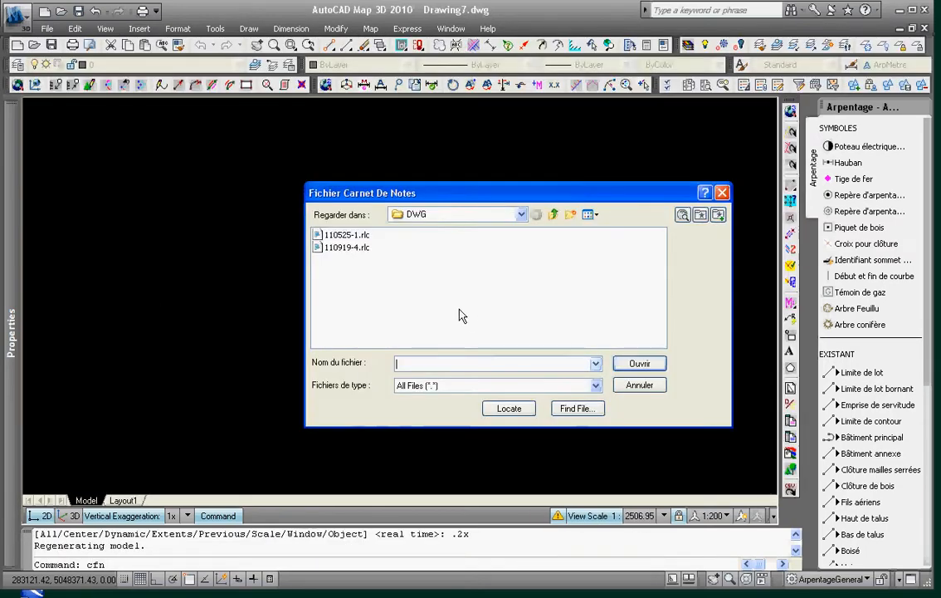
double_click(346, 236)
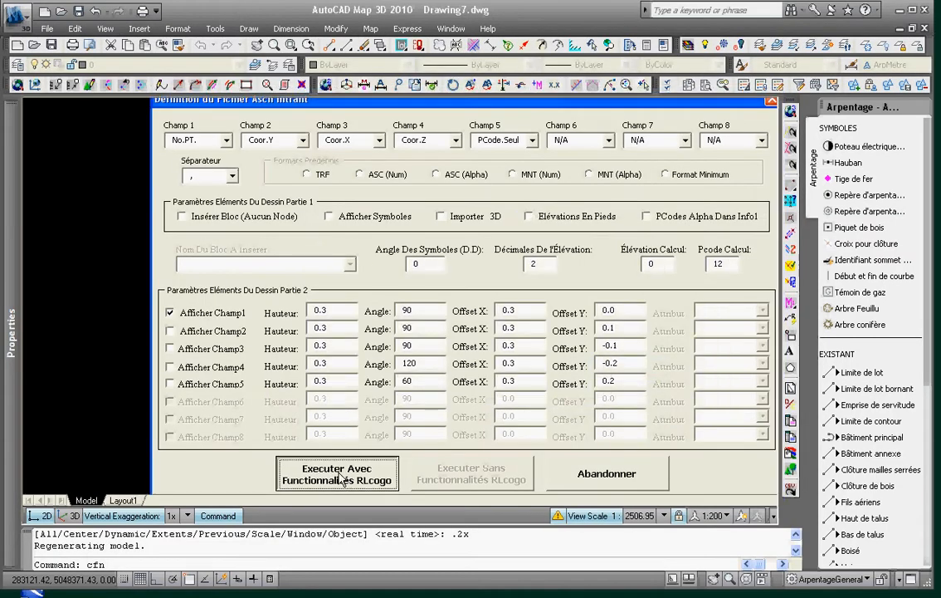
left_click(319, 412)
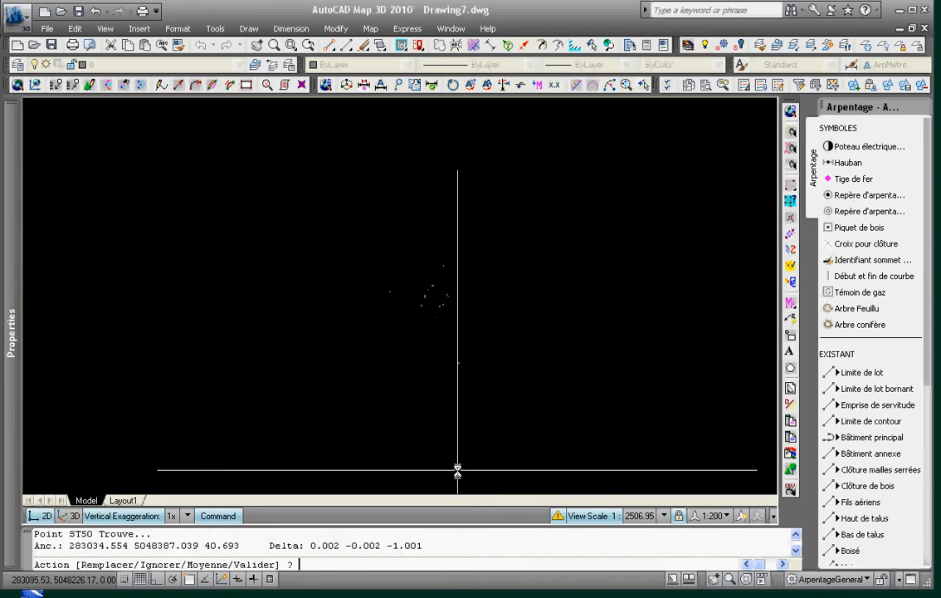
key("Return")
Place the required points T01 and T02 at arbitrary locations in the empty area west of the surveyed points
middle_click_drag(413, 426, 491, 419)
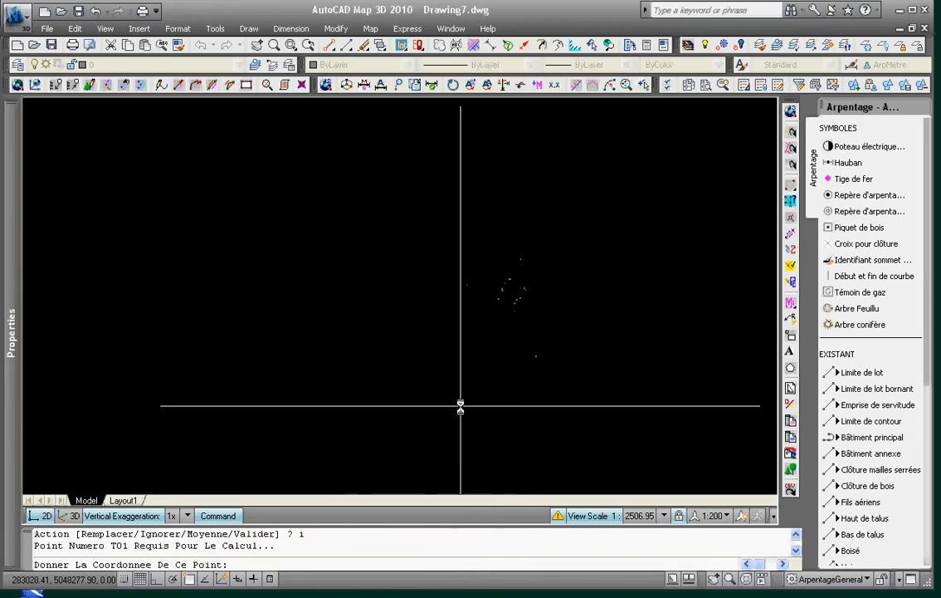
left_click(186, 329)
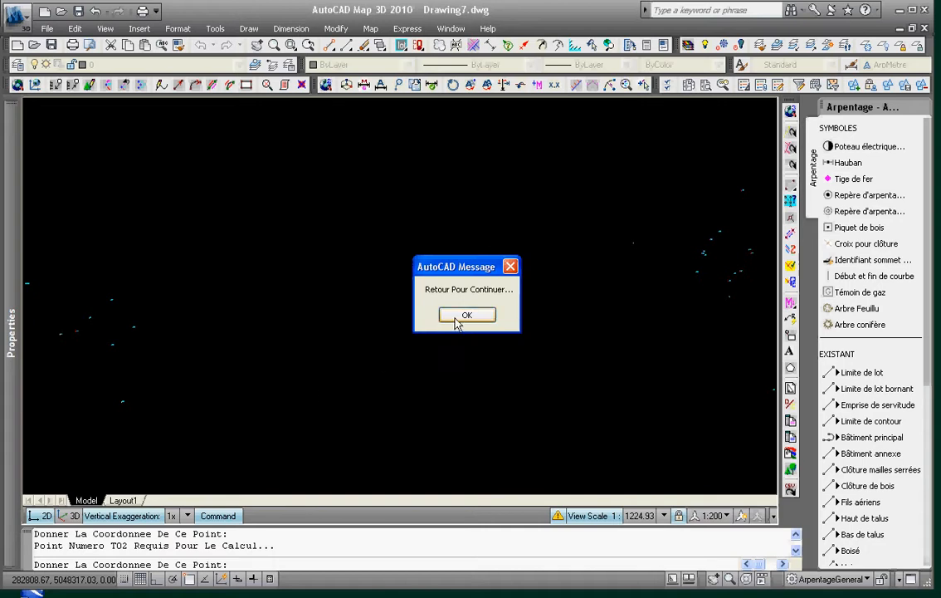
left_click(455, 318)
scroll(431, 329, "down", 2)
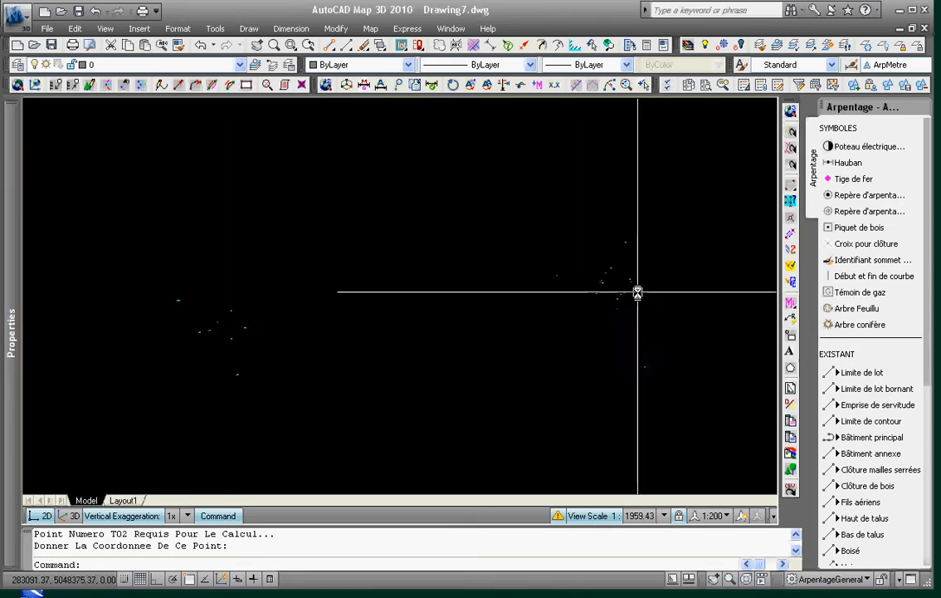
key("Escape")
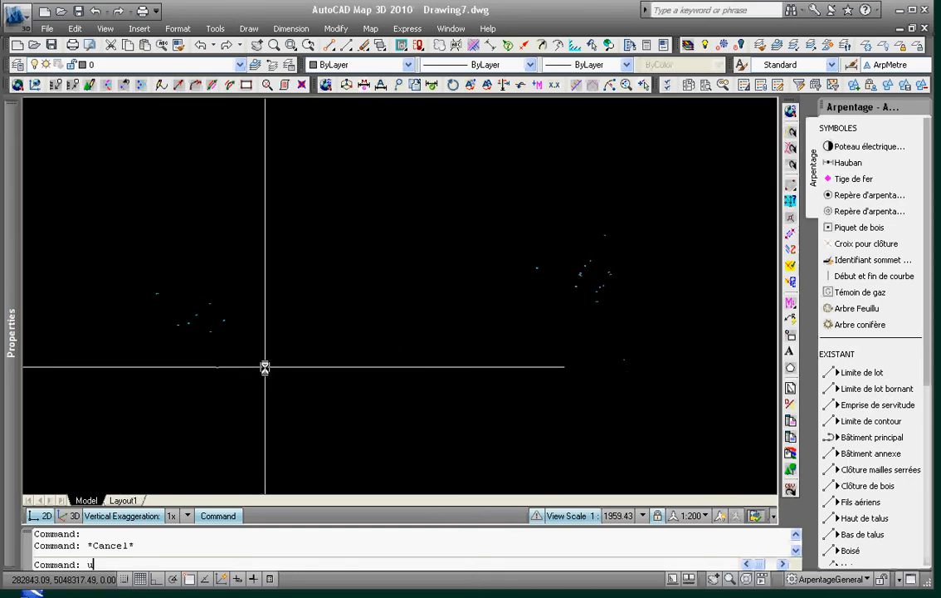
key("BackSpace")
key("BackSpace")
key("BackSpace")
key("BackSpace")
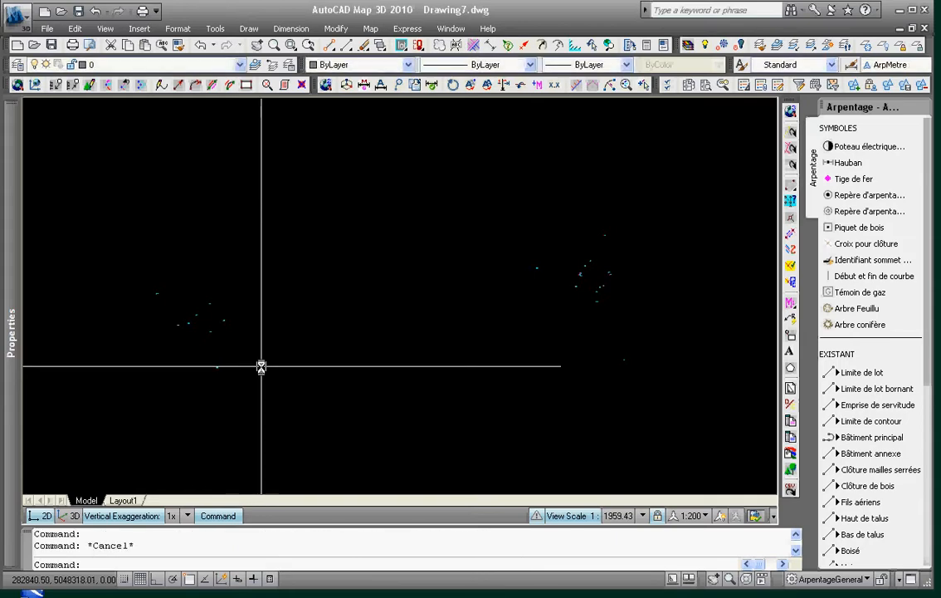
Move the western group of points about 255 m east, beside the main group of surveyed points
type("m")
key("Return")
left_click(280, 241)
left_click(150, 405)
key("Return")
left_click(150, 387)
left_click(508, 381)
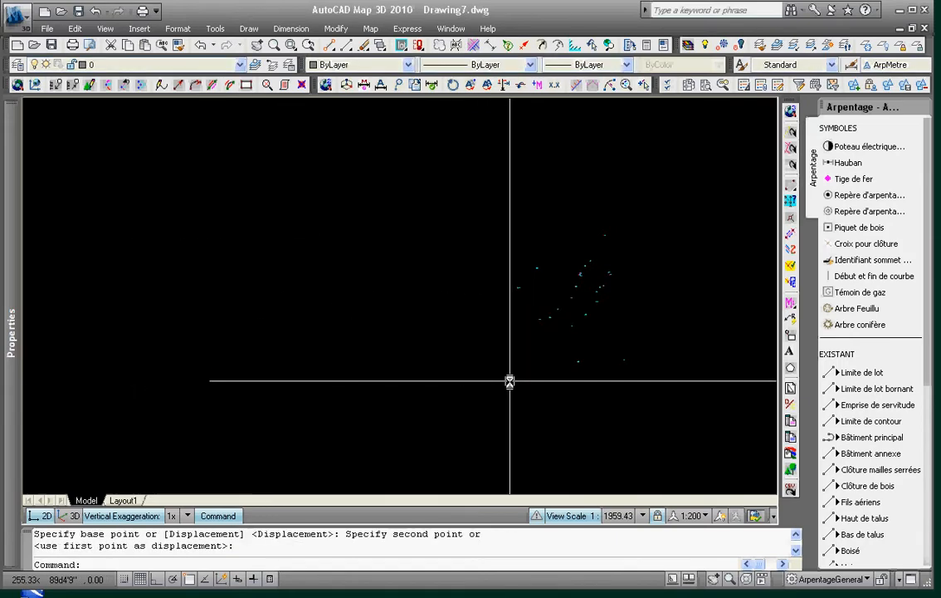
key("Escape")
Move the previously selected point group from the node of ST50A onto the node of ST50
scroll(581, 294, "up", 2)
scroll(581, 294, "up", 2)
type("m")
key("Return")
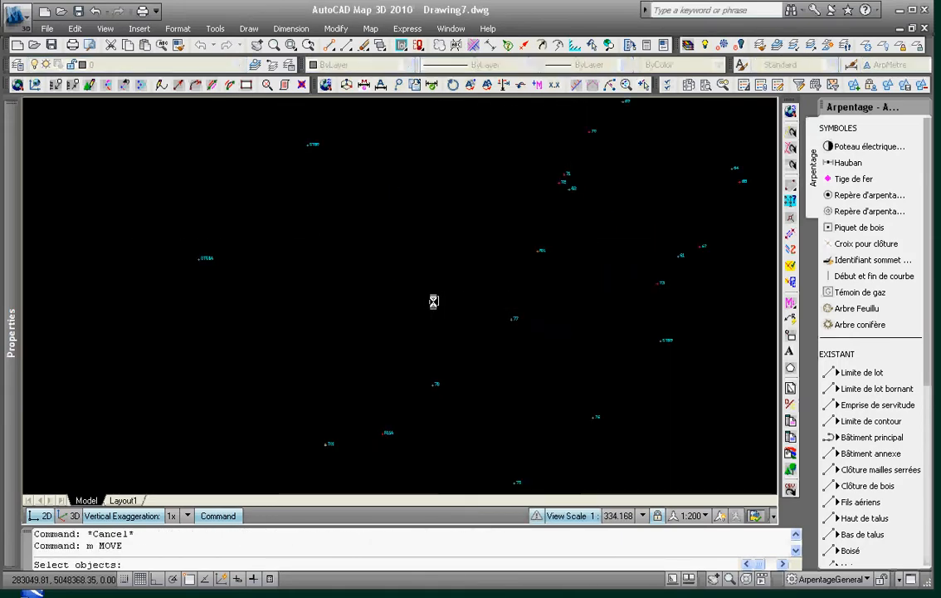
key("Return")
scroll(299, 144, "up", 3)
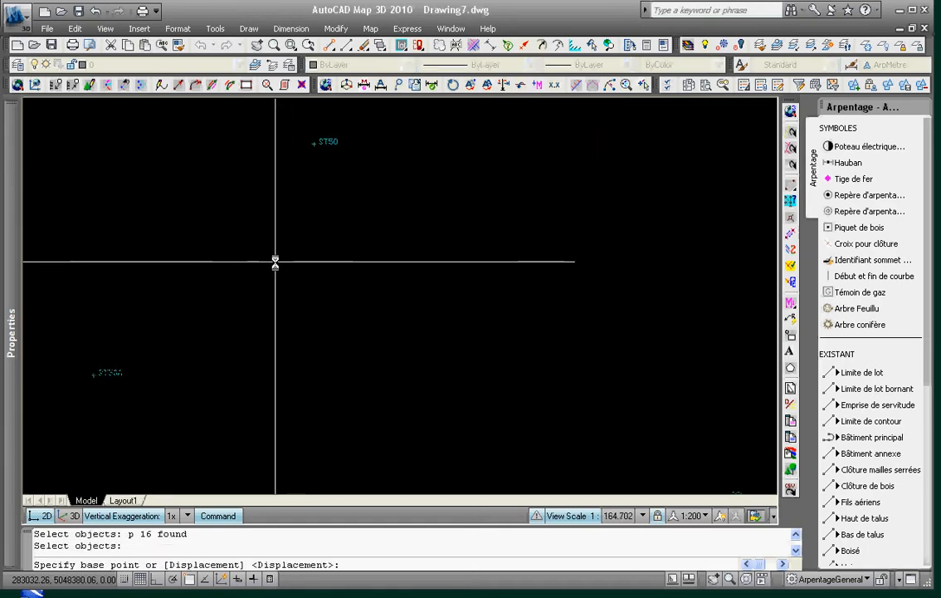
type("nod")
key("Return")
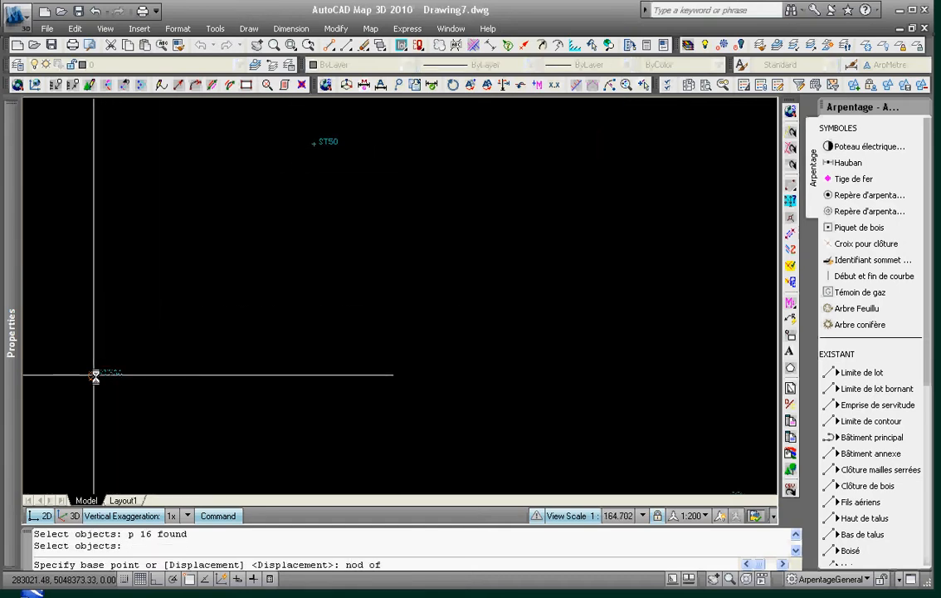
left_click(95, 375)
type("nod")
key("Return")
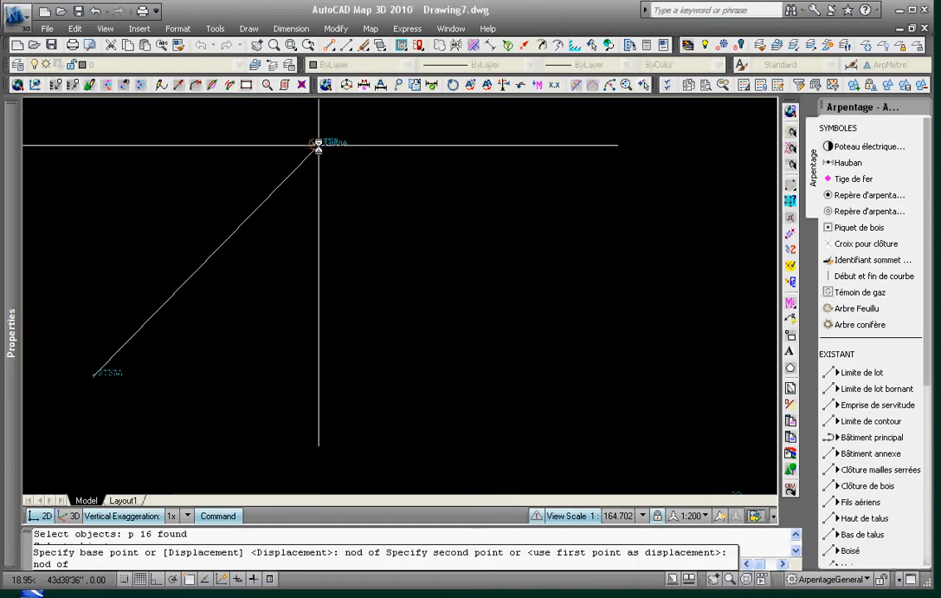
left_click(314, 143)
scroll(221, 163, "down", 3)
scroll(376, 195, "up", 4)
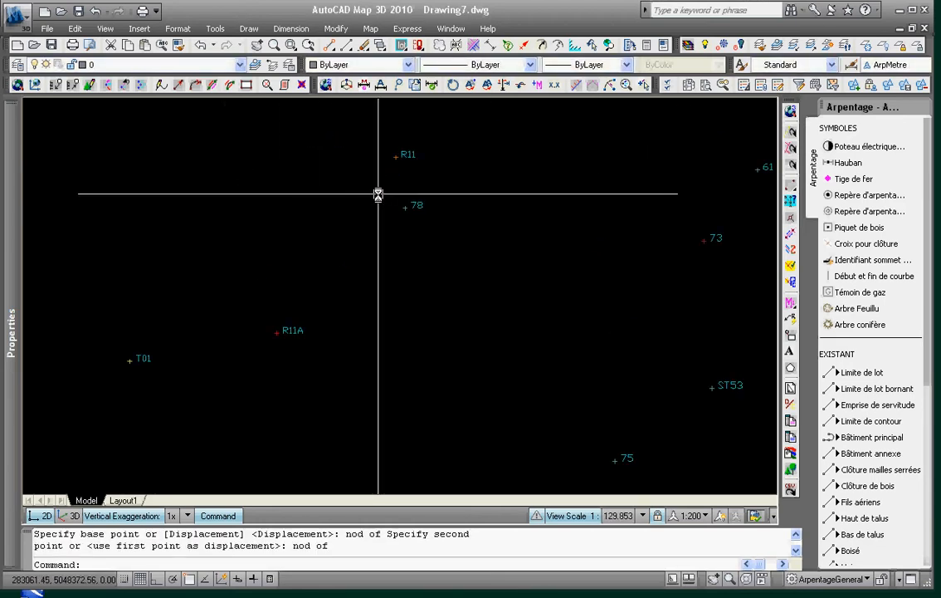
Rotate the previously selected point group about the node of ST50 by reference, bringing R11A into line with R11
type("ro")
key("Return")
type("p")
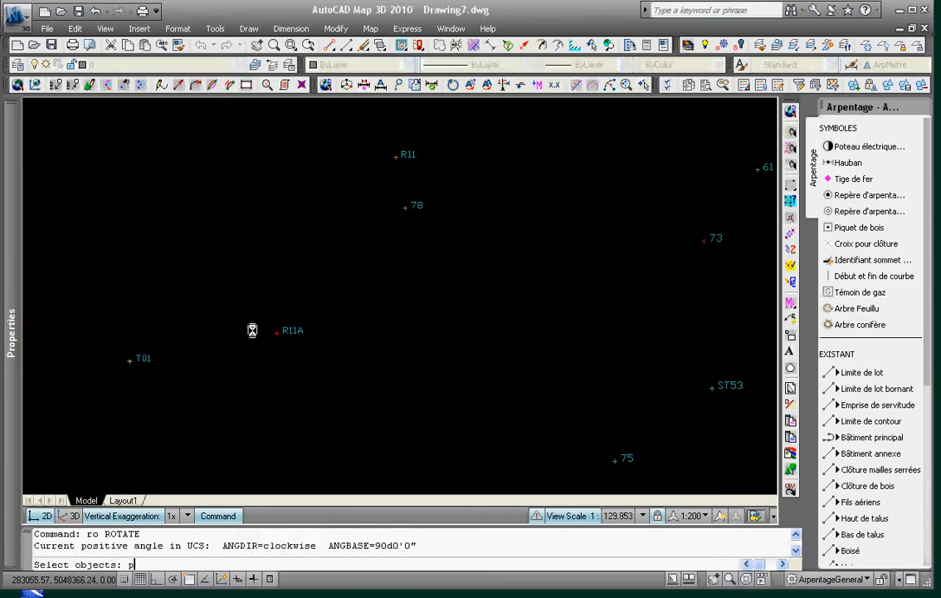
key("Return")
key("Return")
scroll(317, 305, "down", 2)
scroll(266, 280, "down", 4)
type("nod")
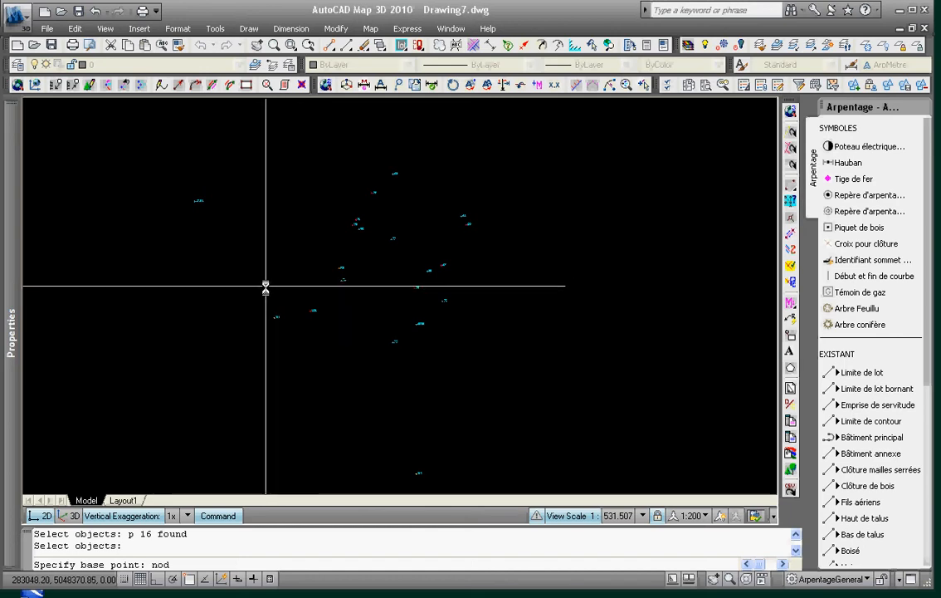
key("Return")
left_click(194, 203)
type("r")
key("Return")
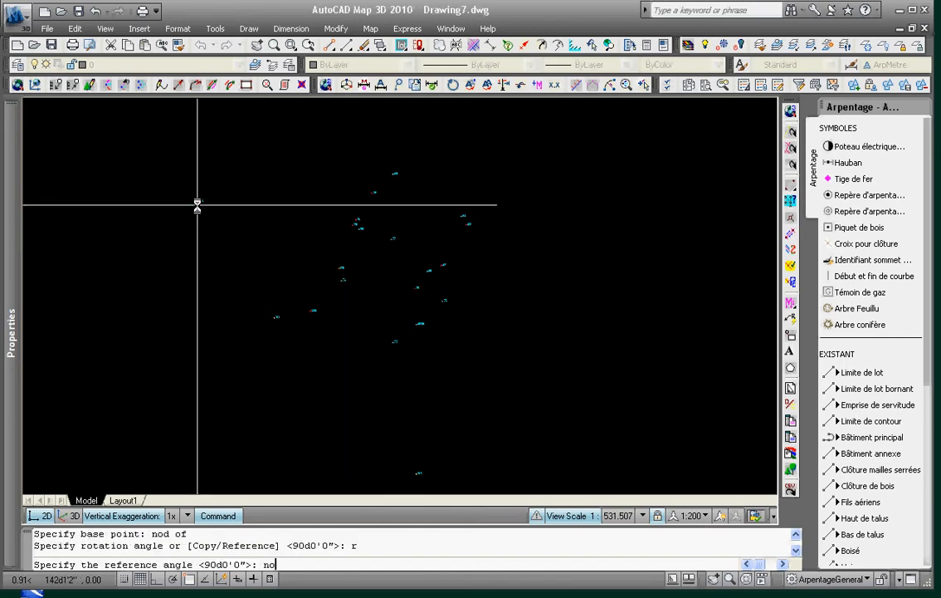
left_click(197, 204)
scroll(302, 313, "up", 7)
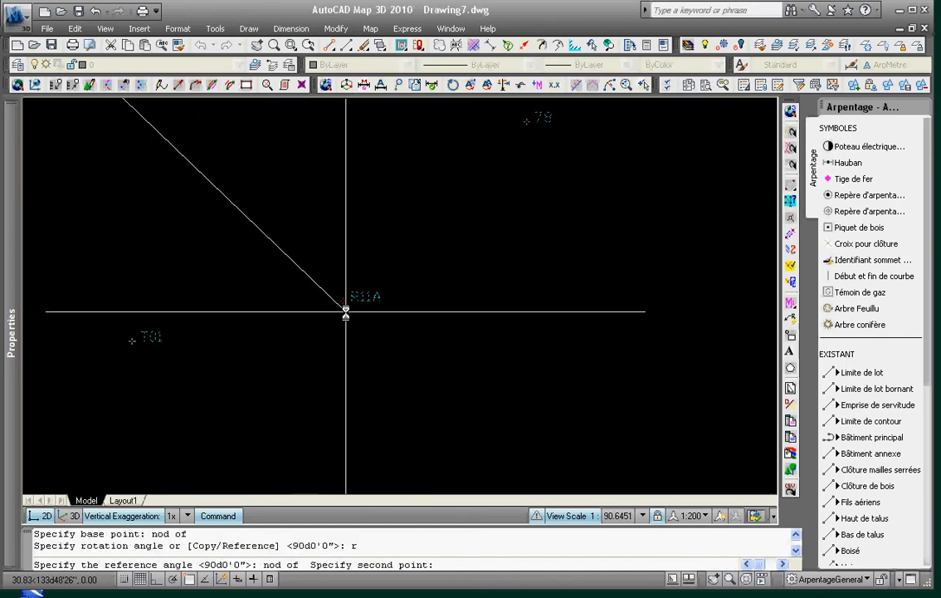
type("nod of")
key("Return")
left_click(347, 302)
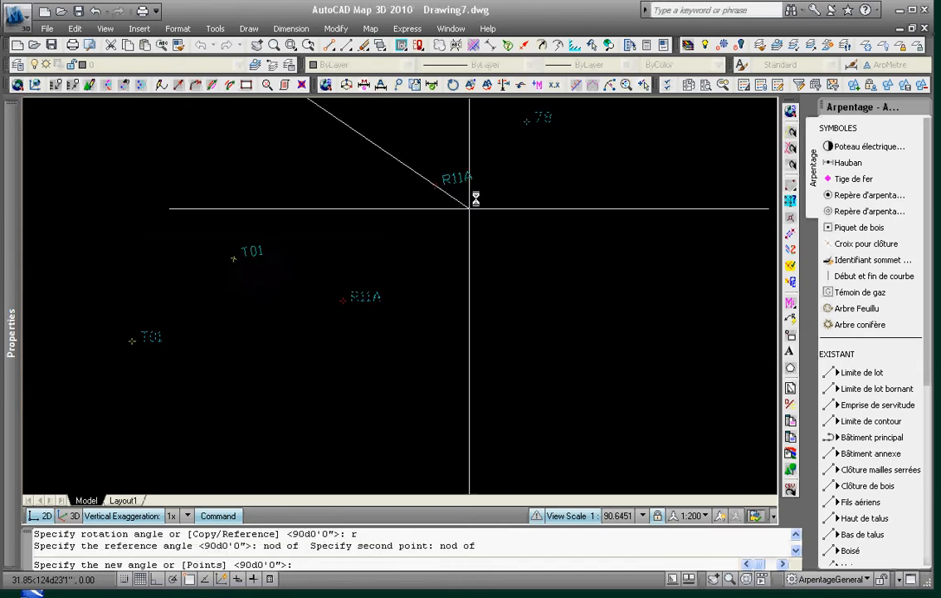
type("nod")
key("Return")
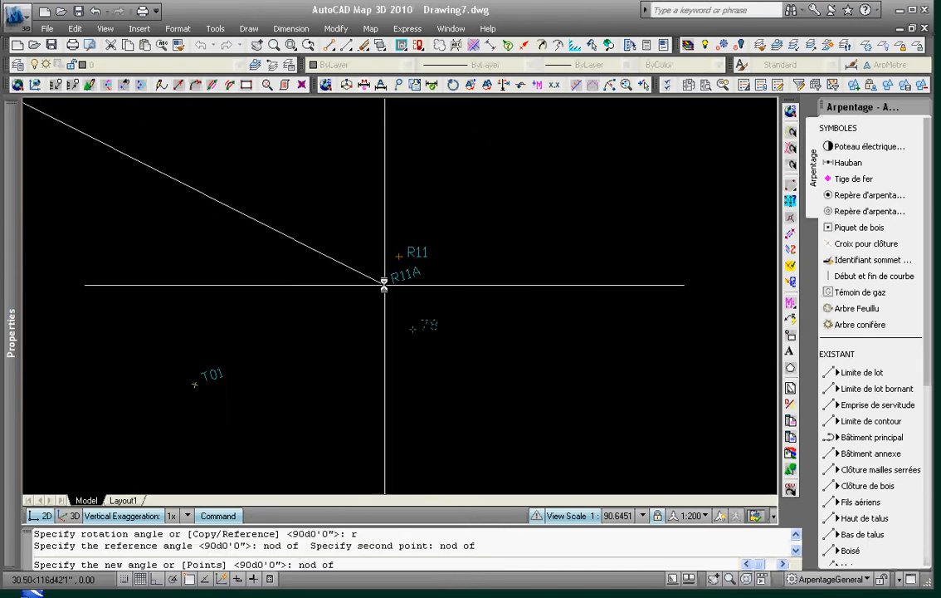
left_click(395, 257)
scroll(487, 313, "down", 5)
key("Escape")
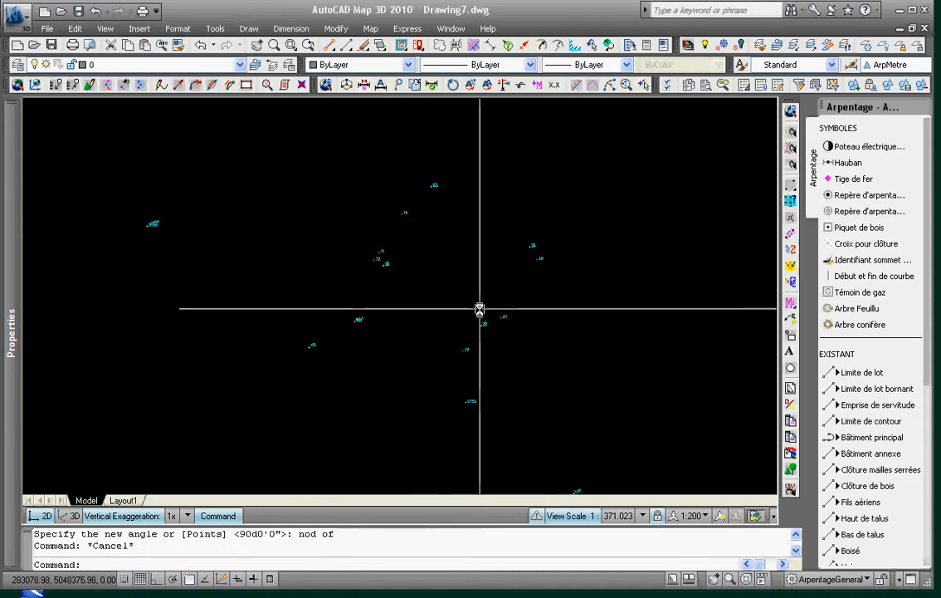
Run the DeltaCoord check on the main cluster of overlapping points with a greatest distance to verify of .5
scroll(558, 226, "up", 3)
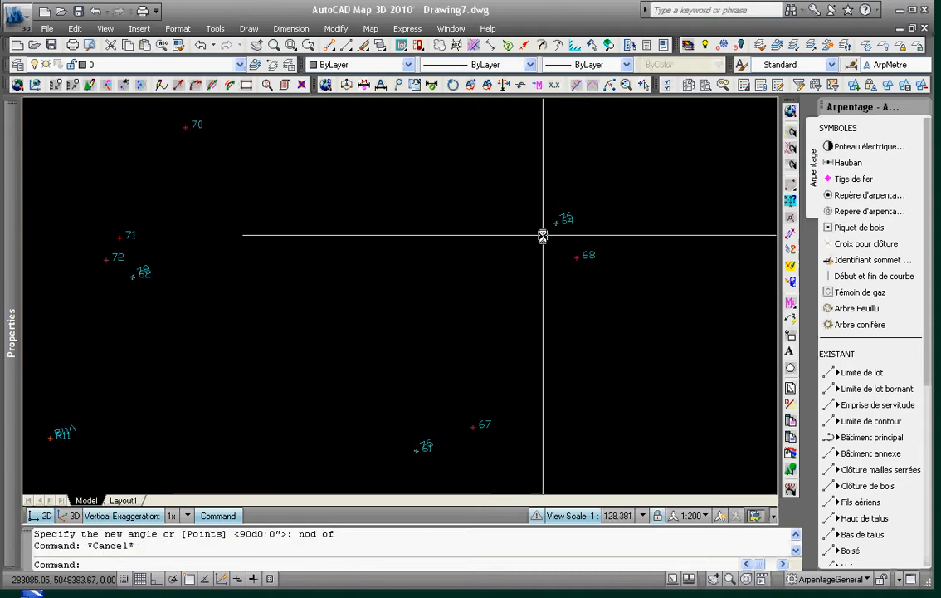
mouse_move(126, 309)
middle_mouse_down()
mouse_move(178, 380)
mouse_move(273, 368)
mouse_move(383, 290)
mouse_move(391, 357)
mouse_move(325, 337)
middle_mouse_up()
scroll(273, 368, "down", 2)
scroll(386, 294, "down", 4)
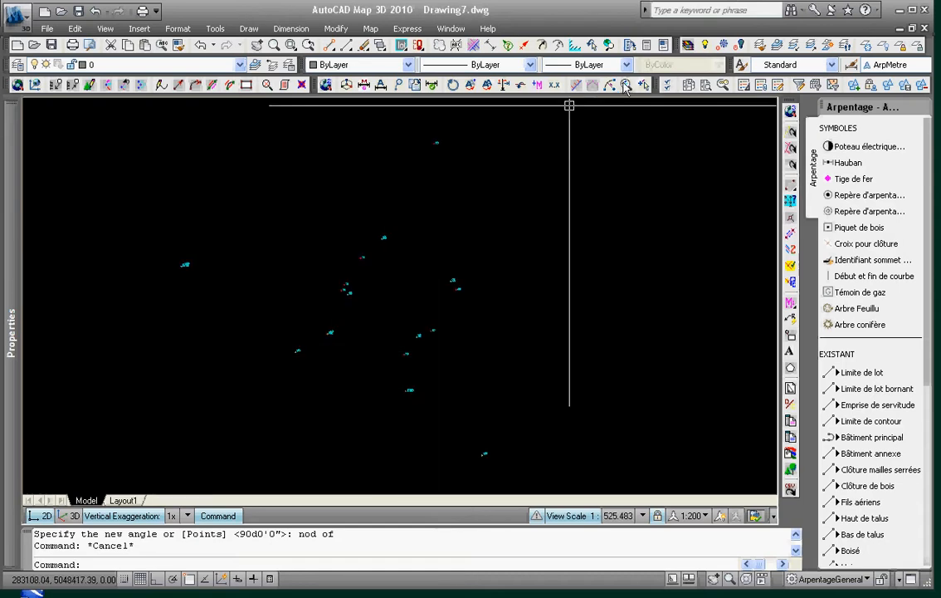
left_click(625, 86)
type("d")
key("Return")
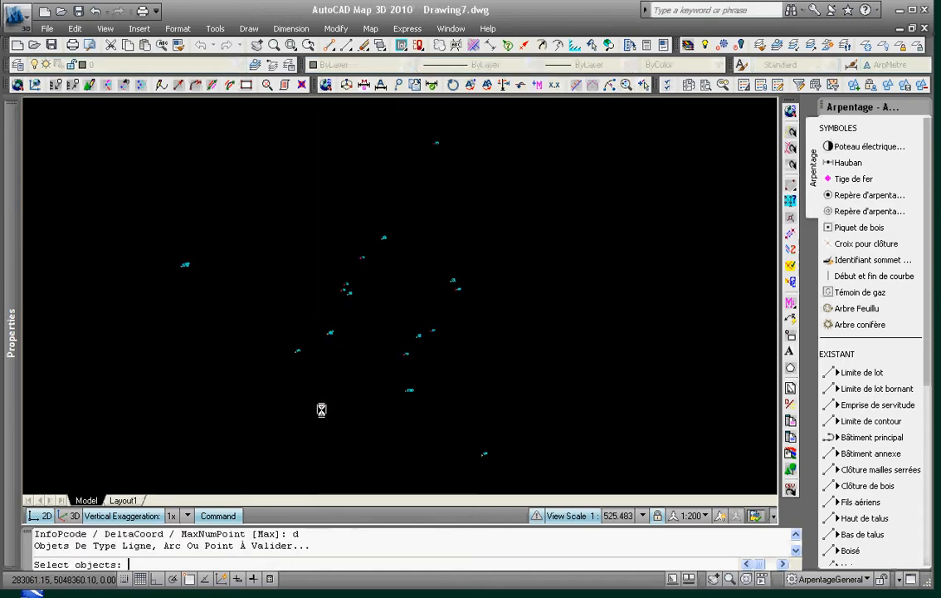
left_click(235, 451)
left_click(493, 200)
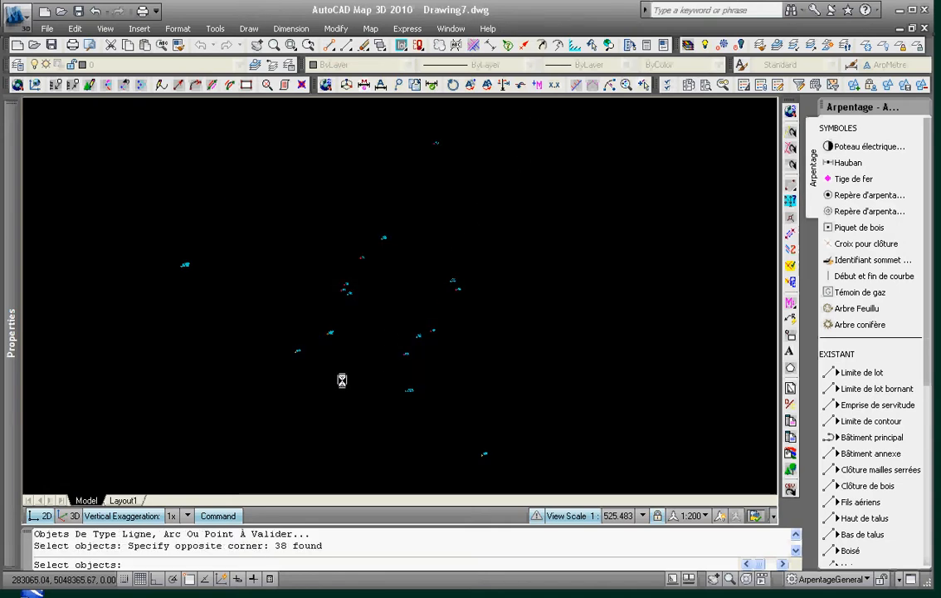
key("Return")
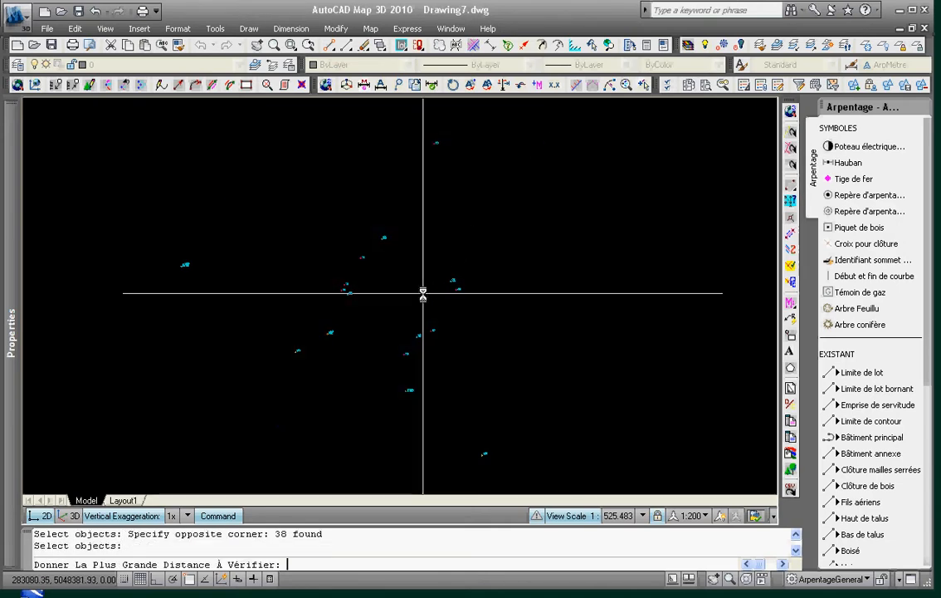
type(".5")
key("Return")
Examine the deviation labels at the overlapping point pairs, including 64 and 76, 62 and 78, and R11 and R11A
scroll(372, 266, "up", 6)
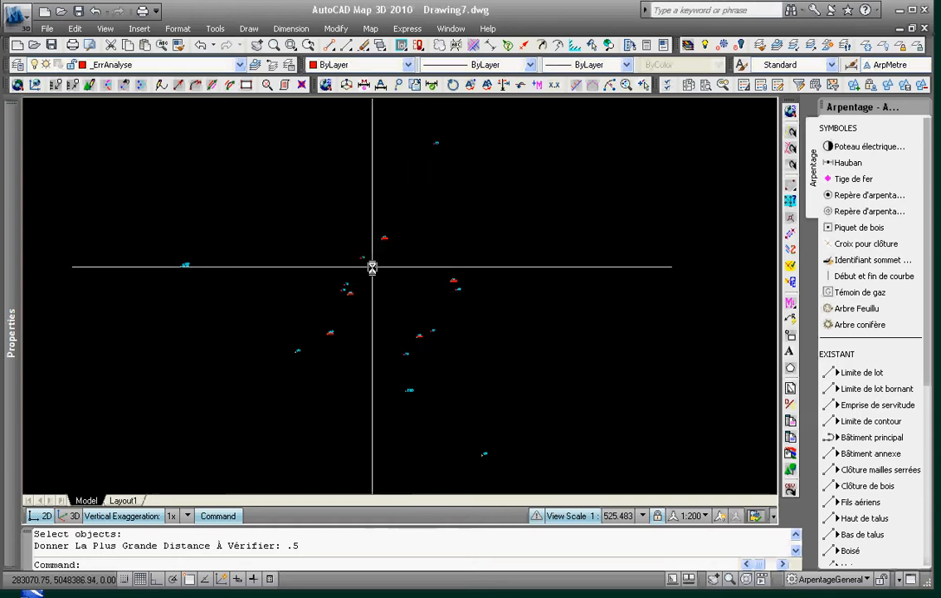
scroll(431, 200, "up", 3)
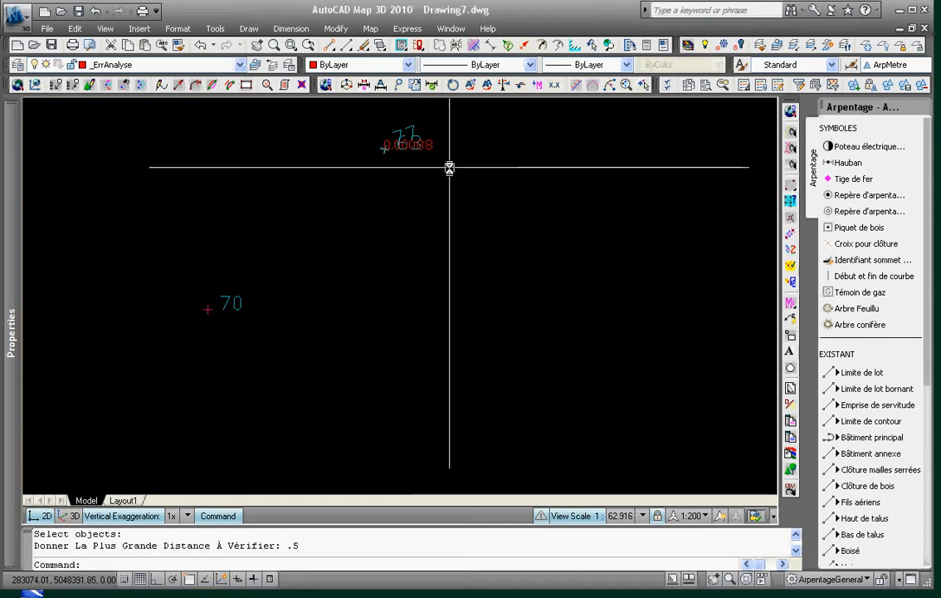
scroll(424, 165, "down", 1)
middle_click_drag(579, 349, 392, 239)
scroll(578, 254, "up", 3)
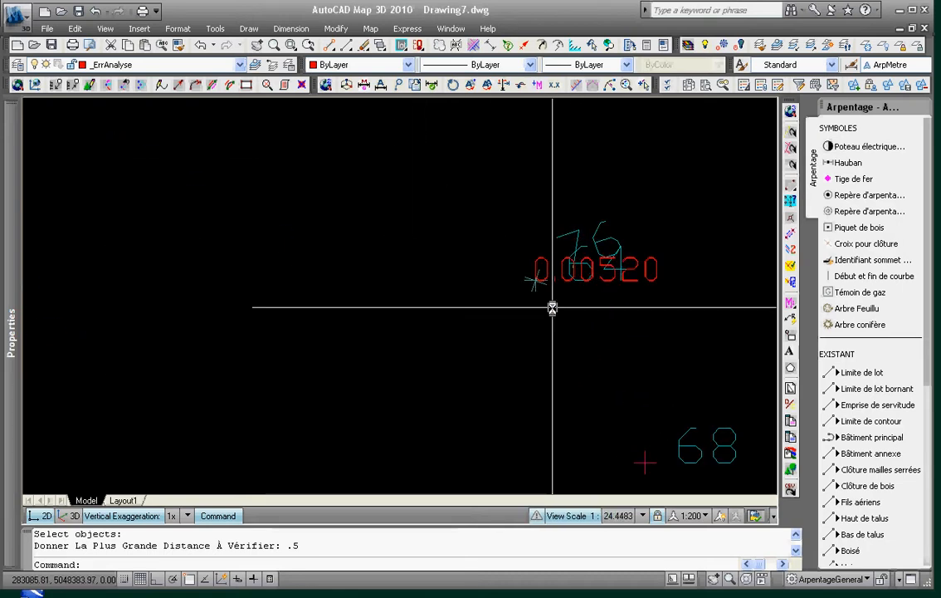
scroll(548, 307, "down", 1)
middle_click_drag(416, 323, 649, 199)
scroll(649, 199, "down", 1)
scroll(383, 265, "down", 3)
scroll(287, 268, "up", 3)
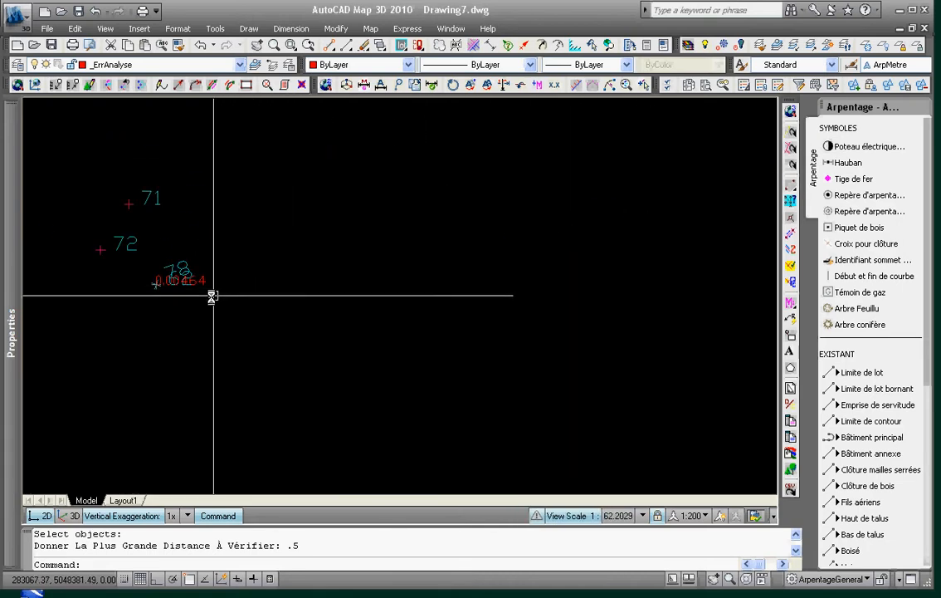
scroll(361, 378, "down", 2)
scroll(416, 431, "up", 3)
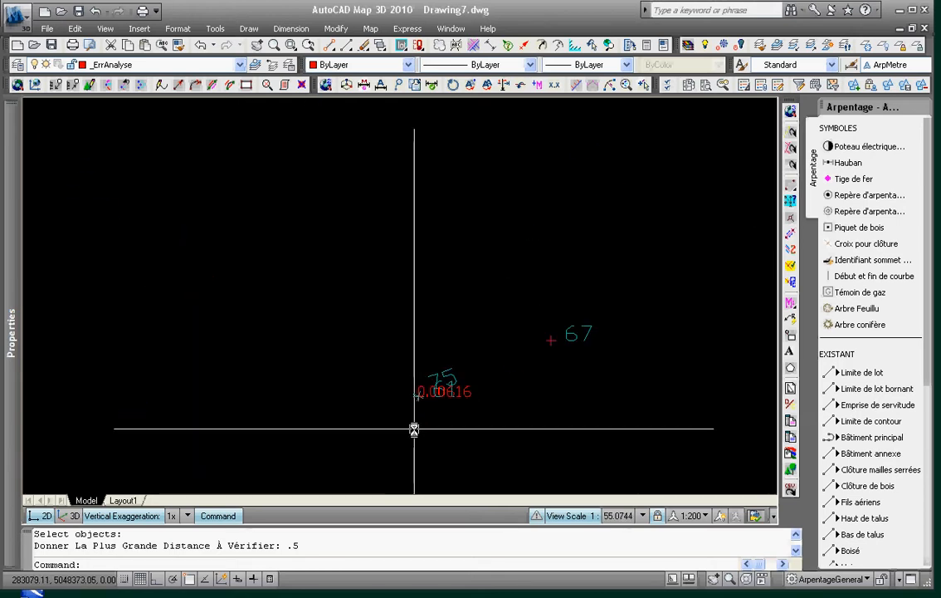
scroll(414, 426, "down", 2)
middle_click_drag(74, 420, 237, 330)
scroll(242, 330, "up", 3)
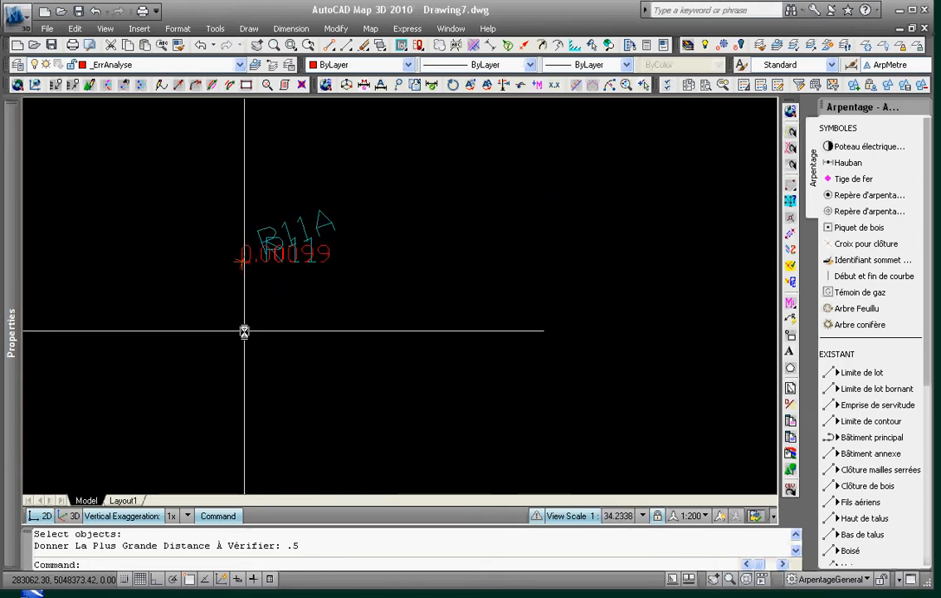
scroll(246, 330, "down", 2)
scroll(253, 333, "down", 2)
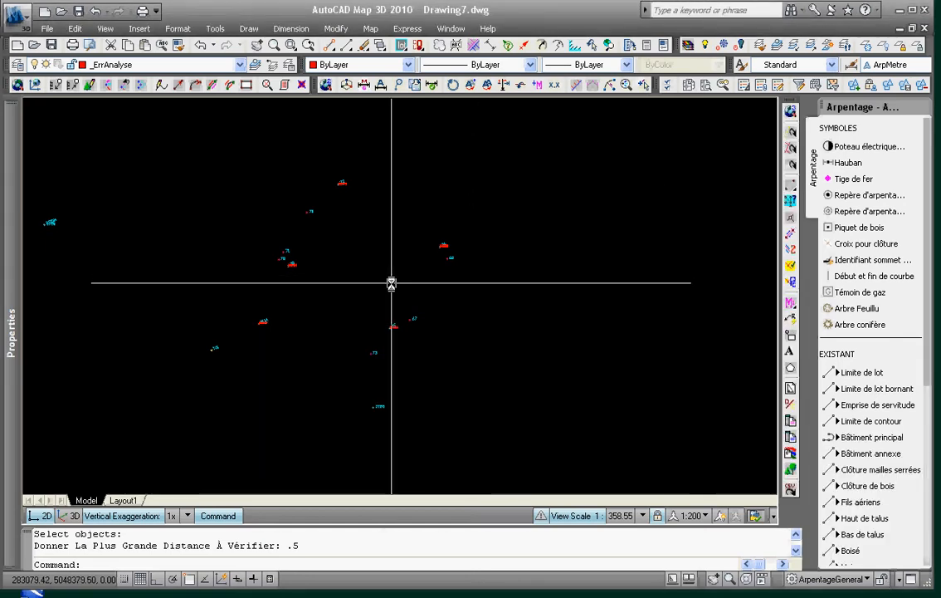
Undo all operations back to the last undo mark
key("Return")
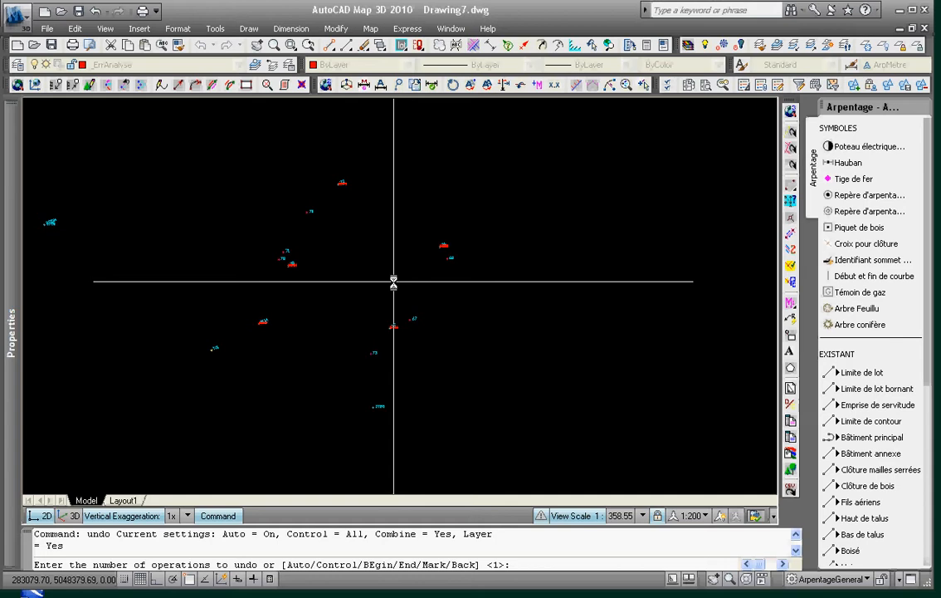
type("b")
key("Return")
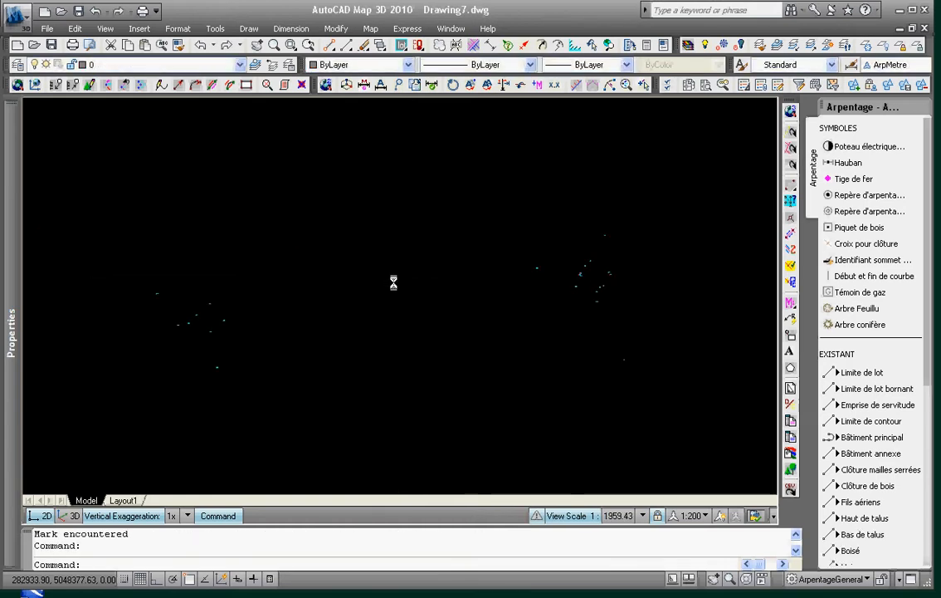
Erase the whole western group of points
key("Escape")
key("Escape")
type("e")
key("Return")
left_click(325, 237)
left_click(127, 386)
key("Return")
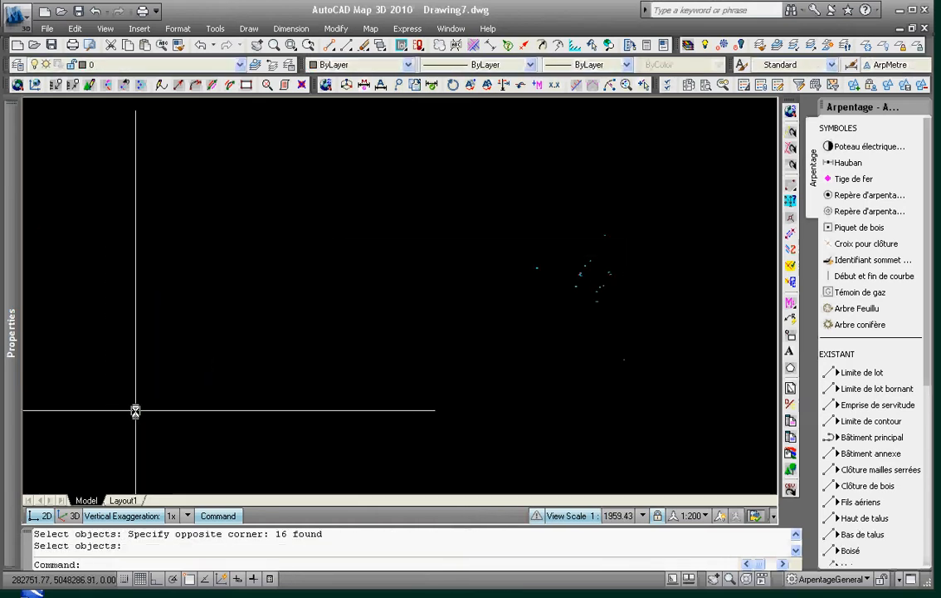
Attach the reference drawings $Calculs.dwg and $TerrainLevé.dwg from the X-PlansReference folder to the drawing set
scroll(619, 275, "up", 4)
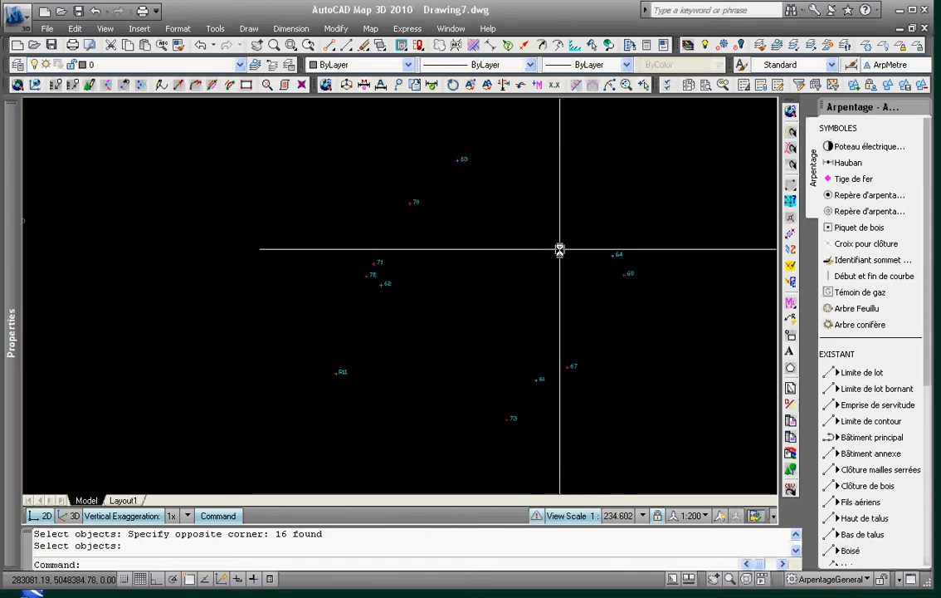
scroll(555, 261, "down", 1)
middle_click_drag(556, 261, 503, 266)
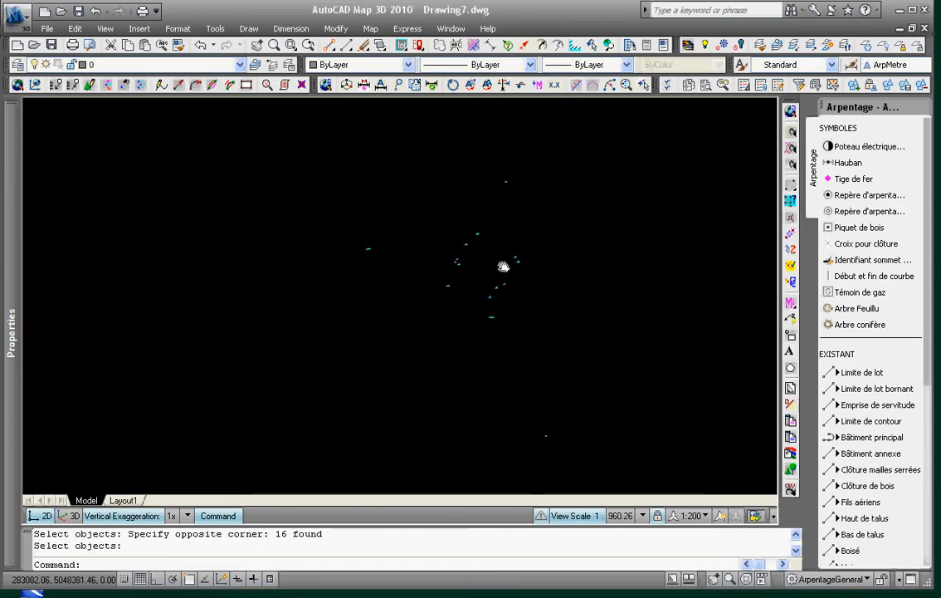
left_click(689, 85)
left_click(608, 335)
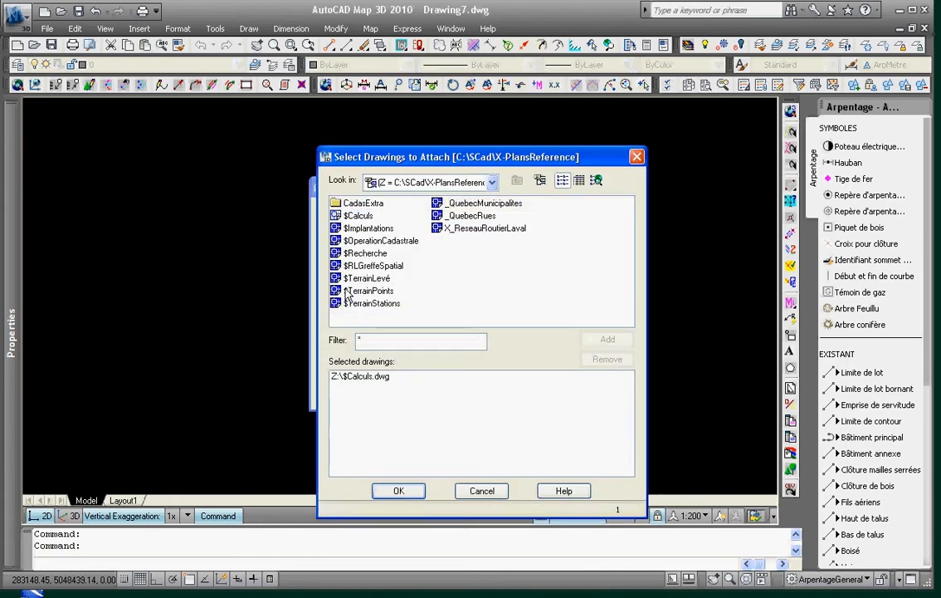
left_click(399, 491)
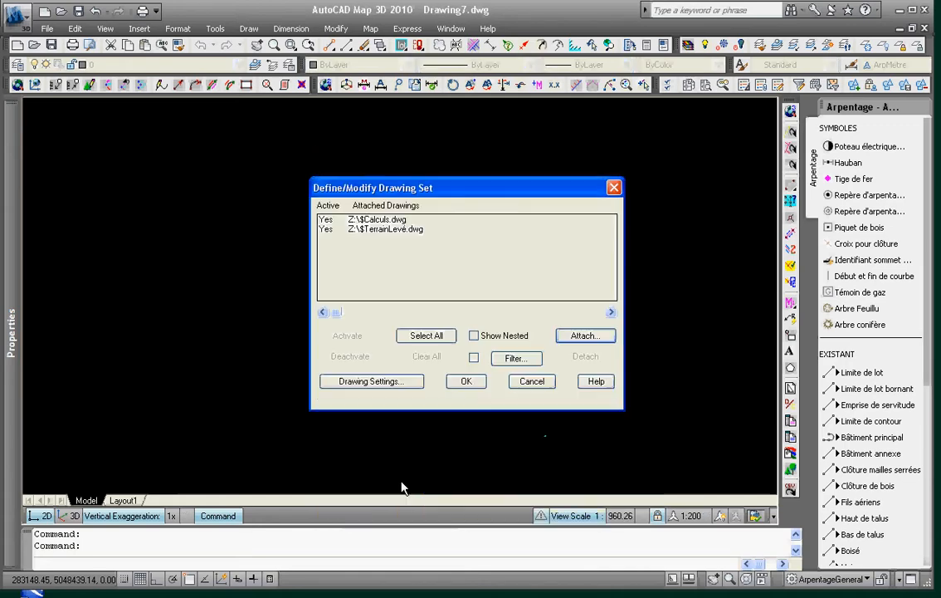
left_click(466, 381)
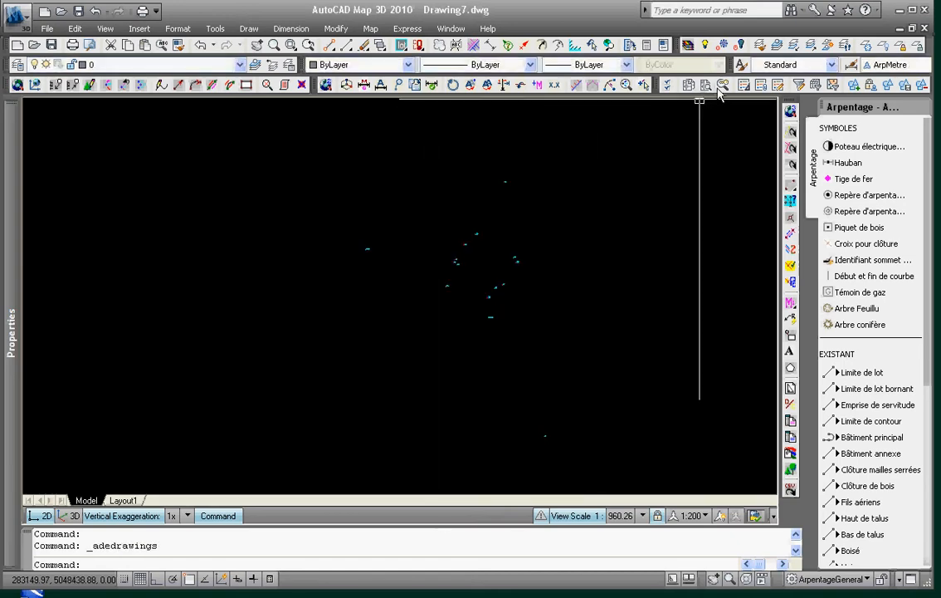
Clear the current query, define a crossing-window location around the surveyed points, and execute it in Draw mode on the attached drawings
left_click(799, 86)
left_click(591, 286)
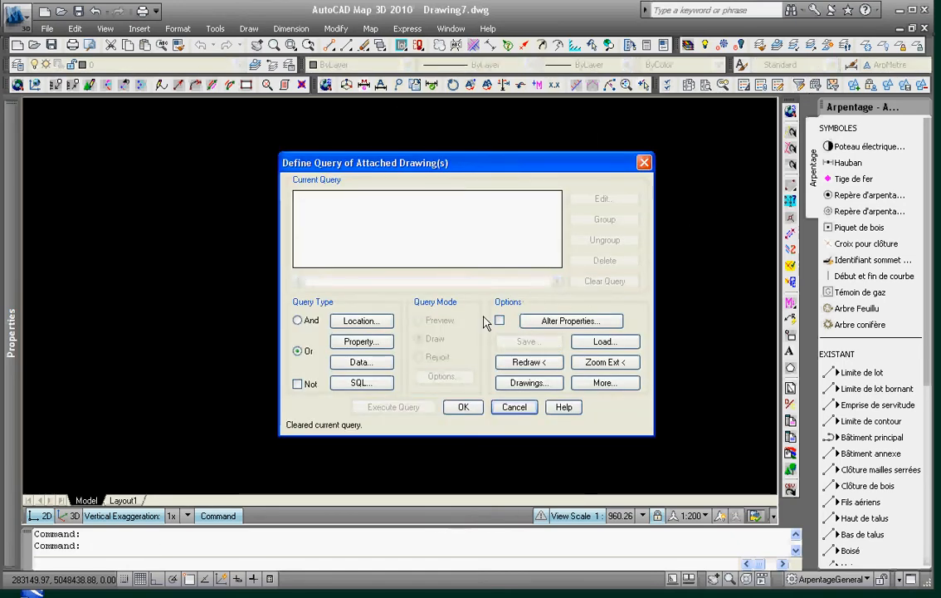
left_click(361, 321)
left_click(361, 404)
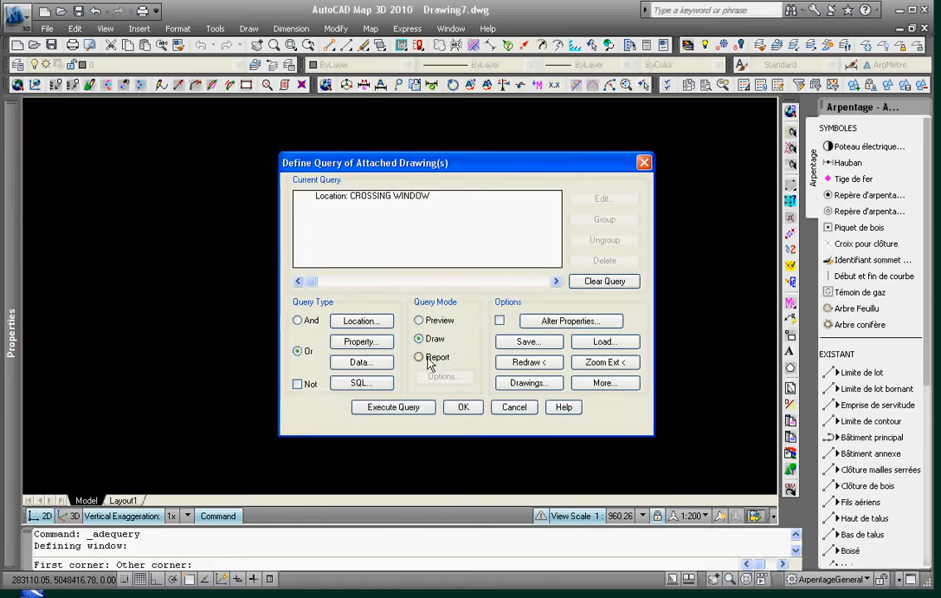
left_click(380, 405)
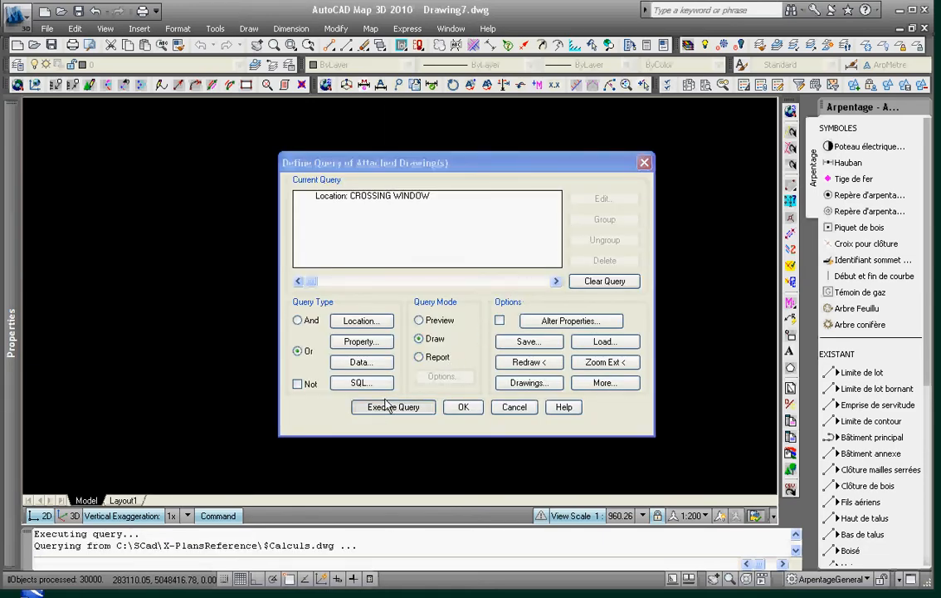
Examine how surveyed points 61 to 64 fit the projected house and the limits of lot 4 607 064
scroll(538, 266, "up", 6)
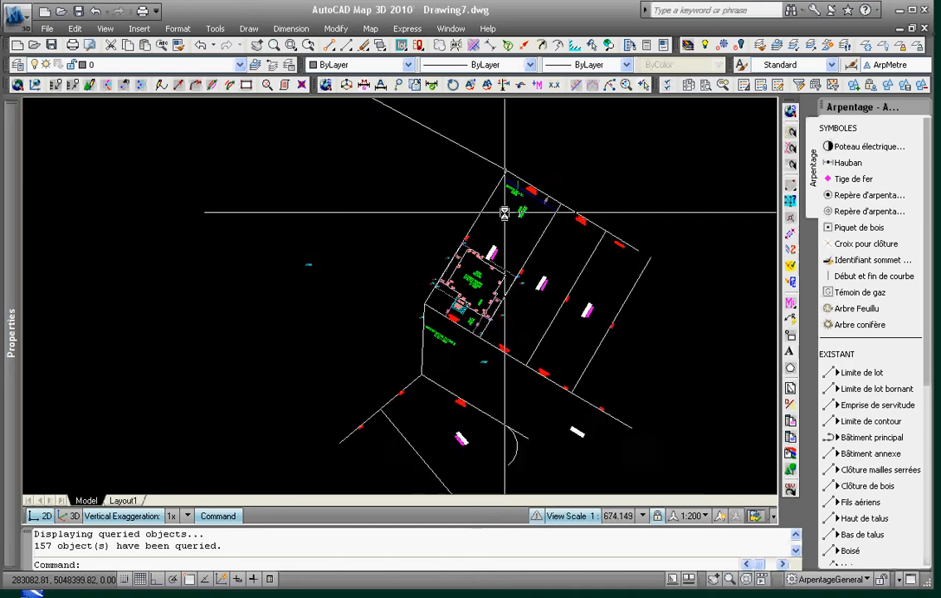
scroll(388, 317, "up", 6)
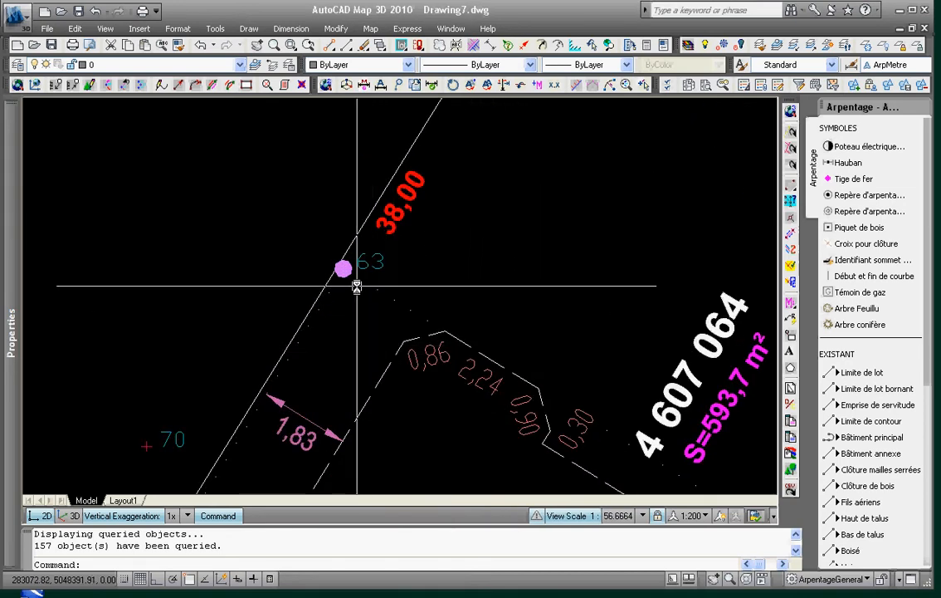
scroll(369, 382, "down", 4)
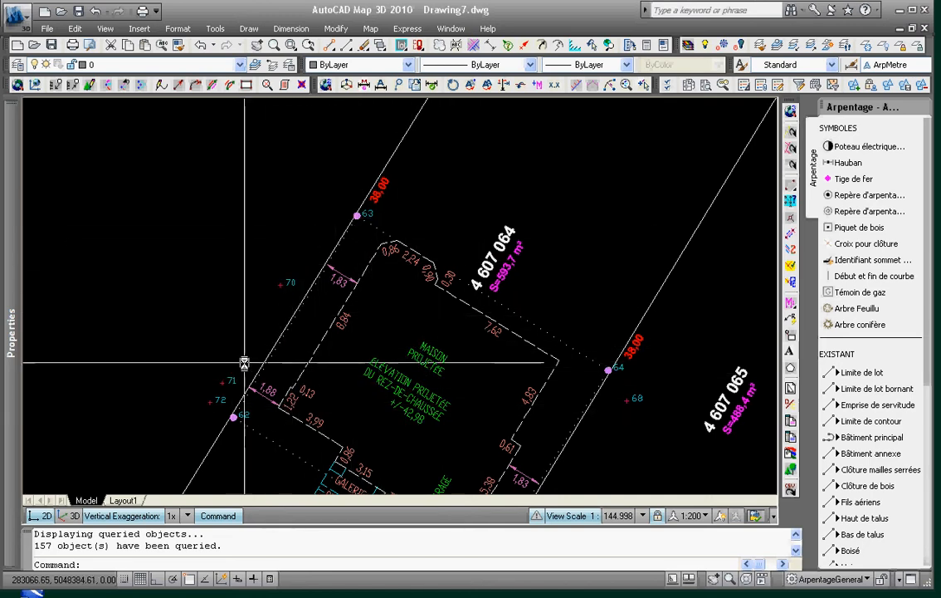
scroll(530, 431, "down", 2)
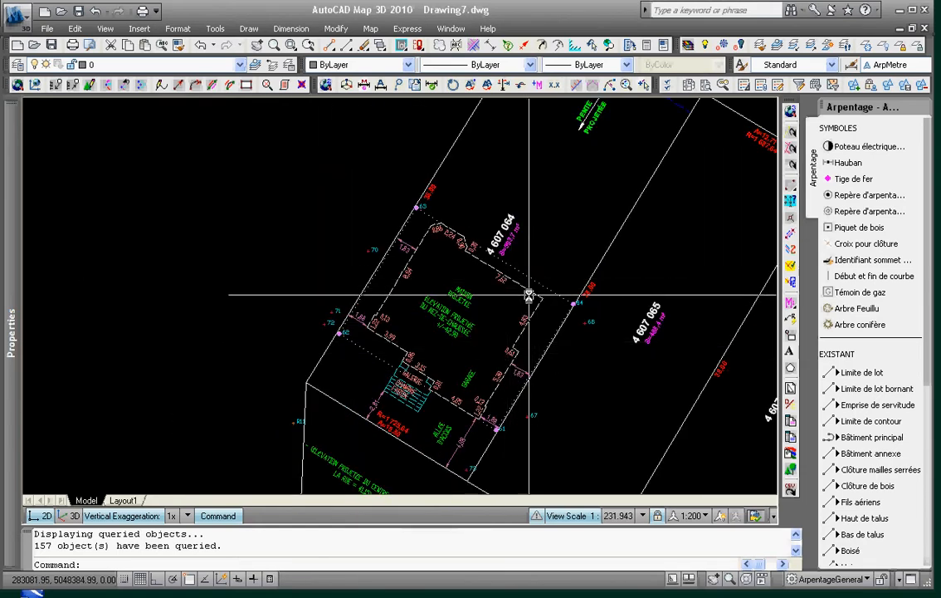
key("Escape")
key("Escape")
scroll(298, 310, "up", 2)
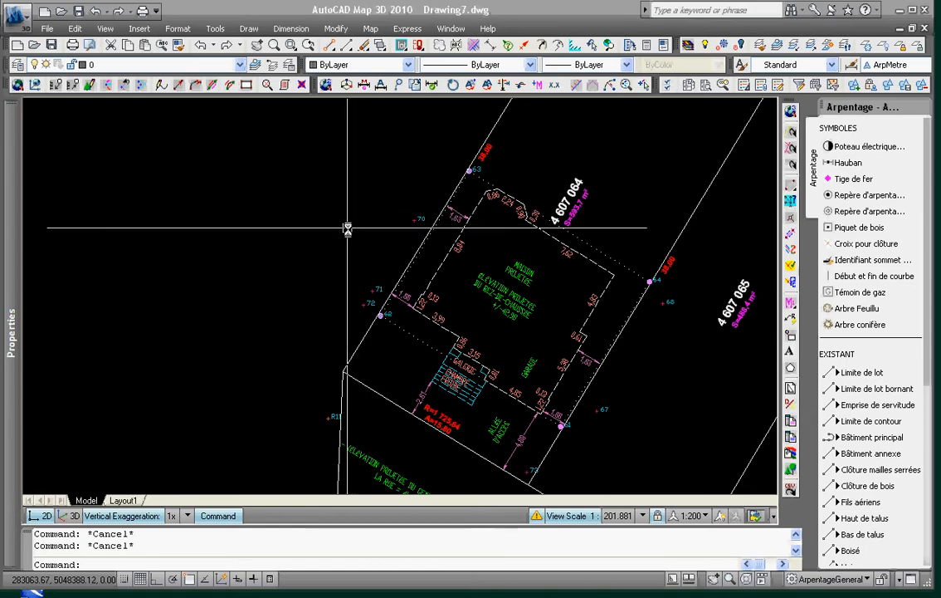
scroll(431, 242, "down", 2)
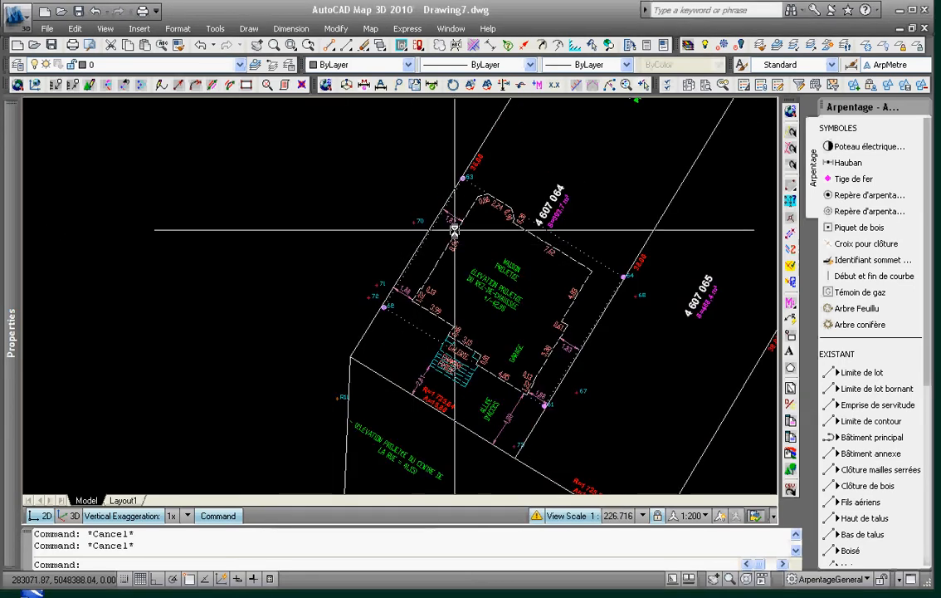
scroll(459, 191, "up", 2)
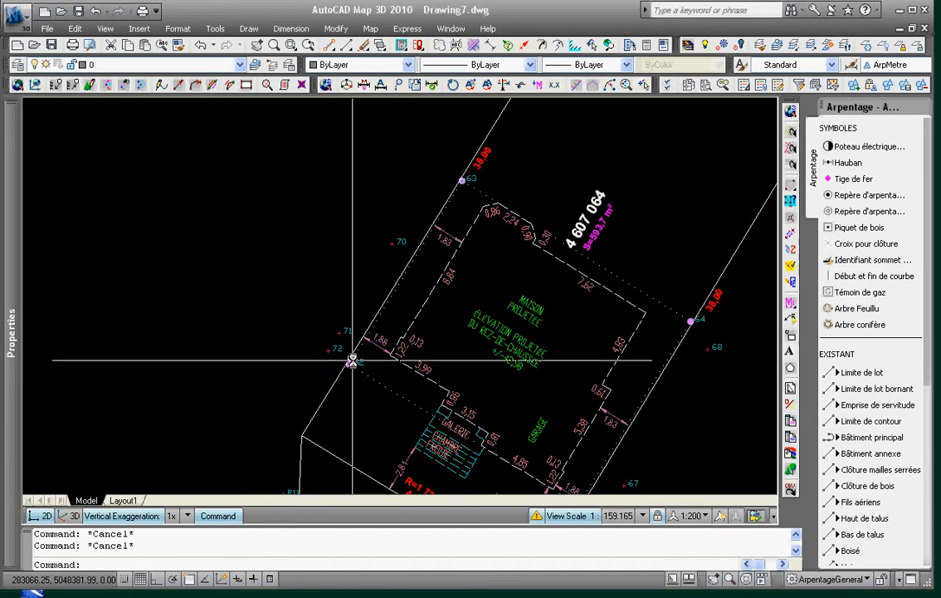
scroll(347, 366, "up", 2)
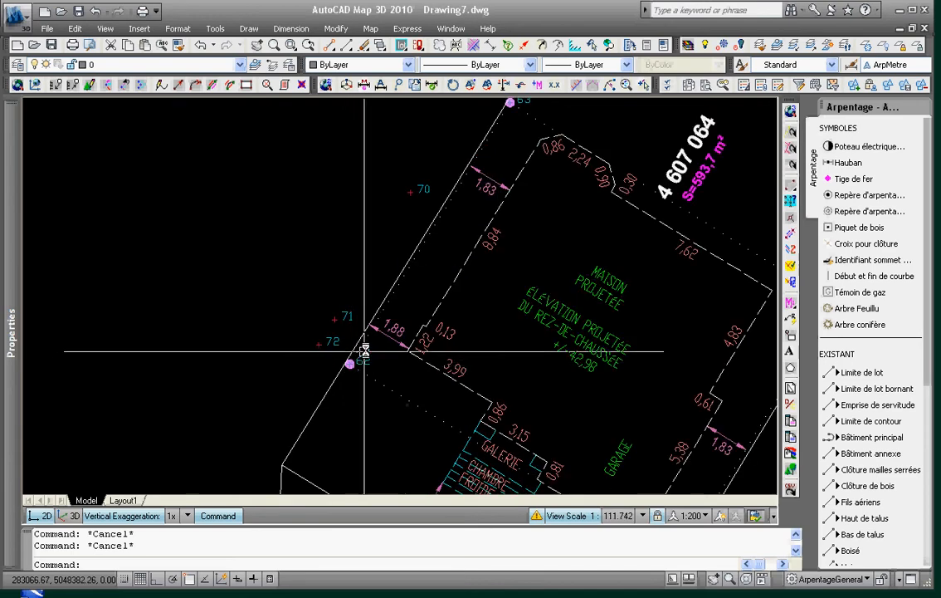
scroll(432, 268, "down", 1)
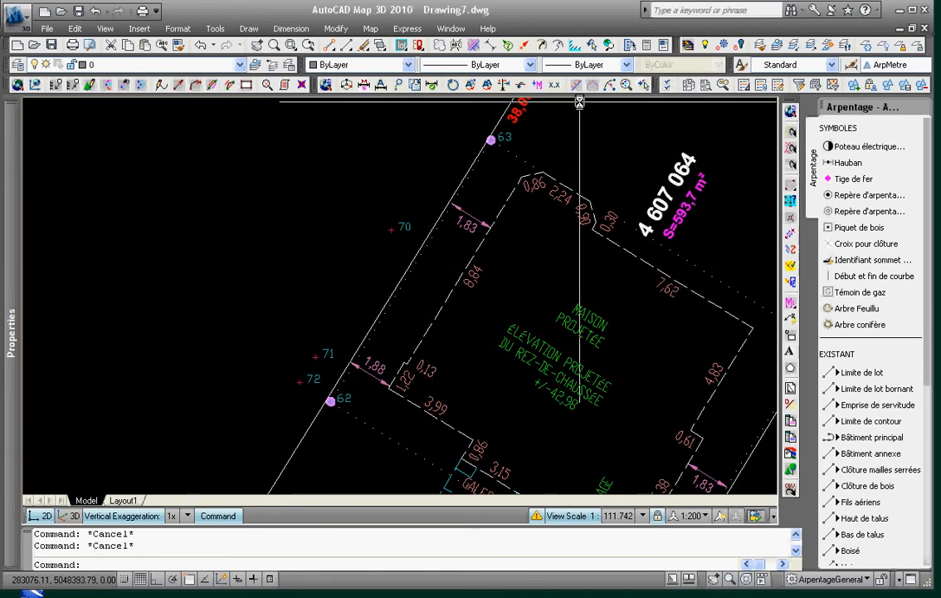
left_click(611, 86)
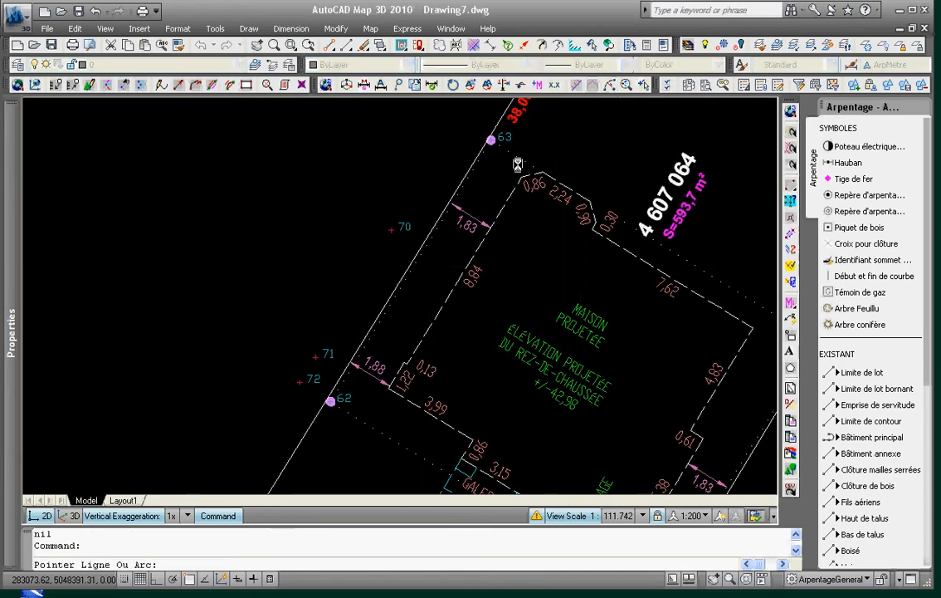
left_click(469, 170)
left_click(466, 316)
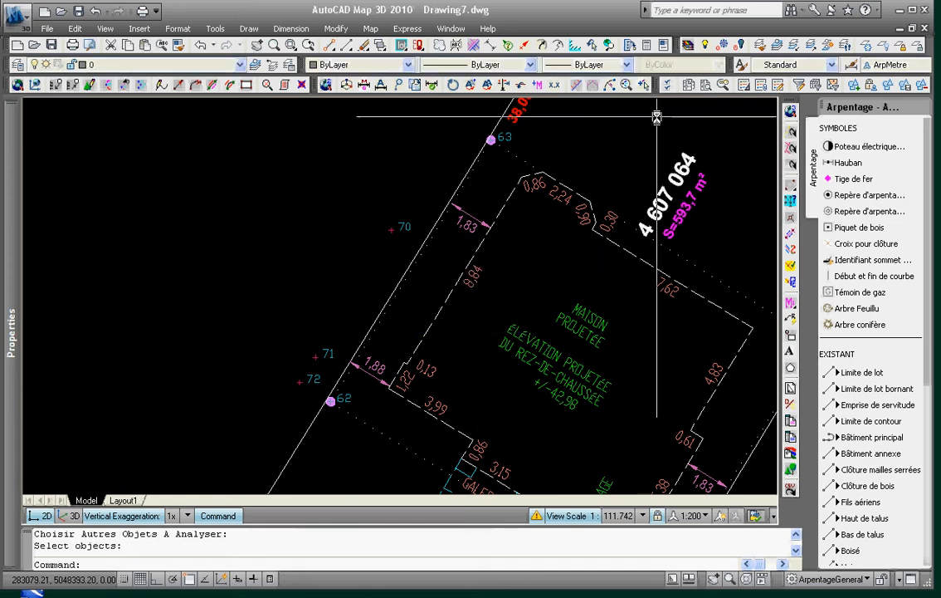
Annotate the offsets of points 63 and 62 from the western limit of lot 4 607 064 with the line-or-arc analysis command
left_click(611, 86)
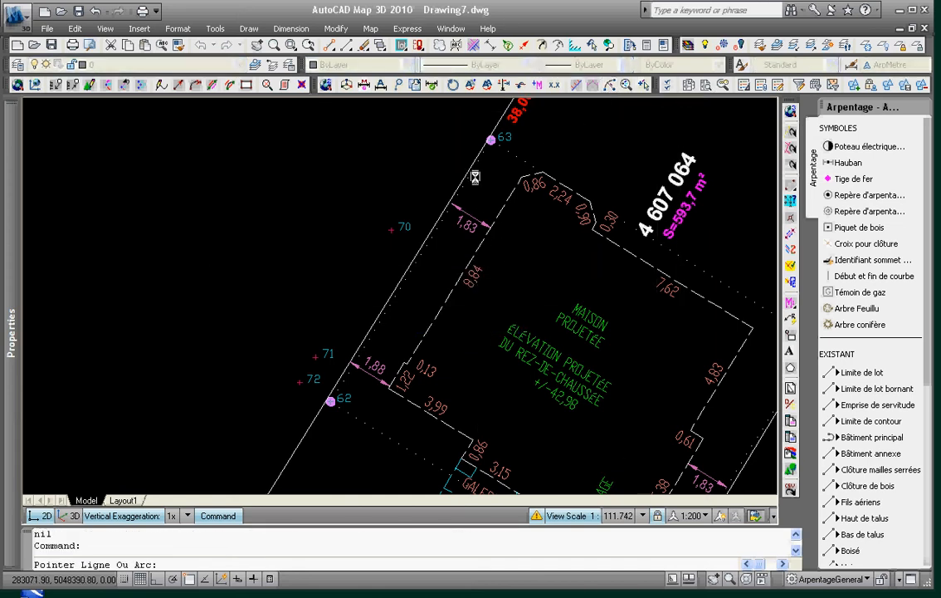
left_click(525, 126)
left_click(360, 390)
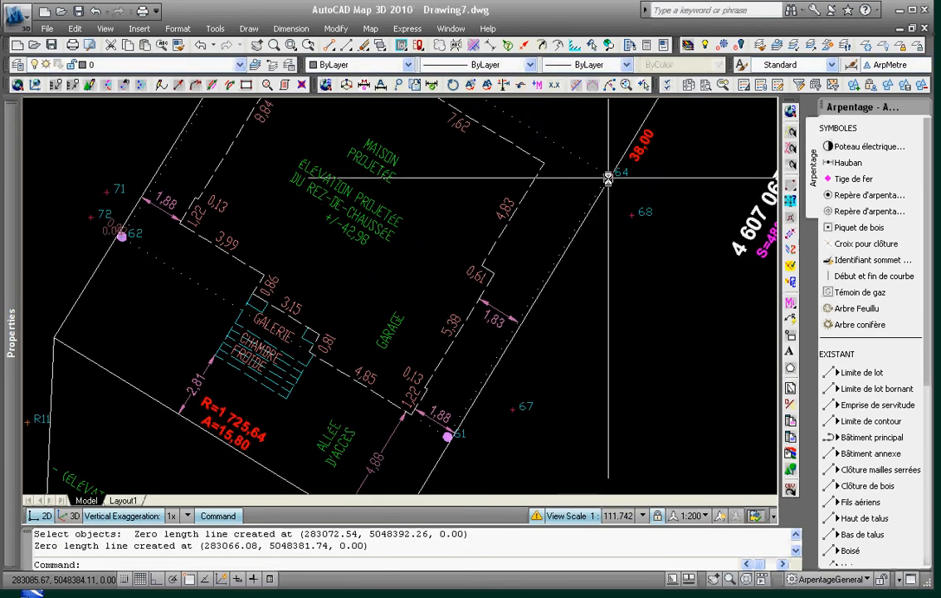
Annotate the offsets of points 64 and 61 from the eastern limit of lot 4 607 064
left_click(610, 86)
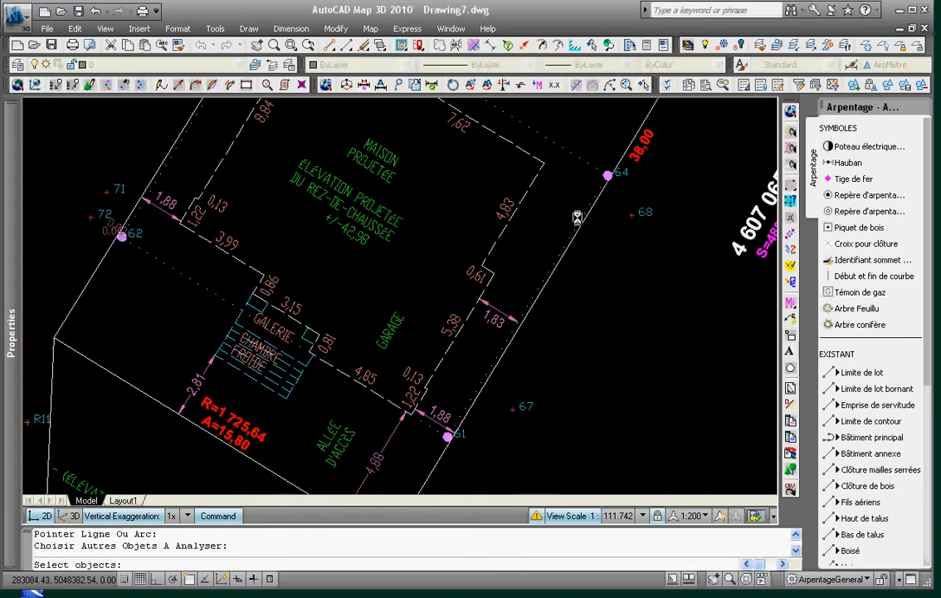
left_click(617, 175)
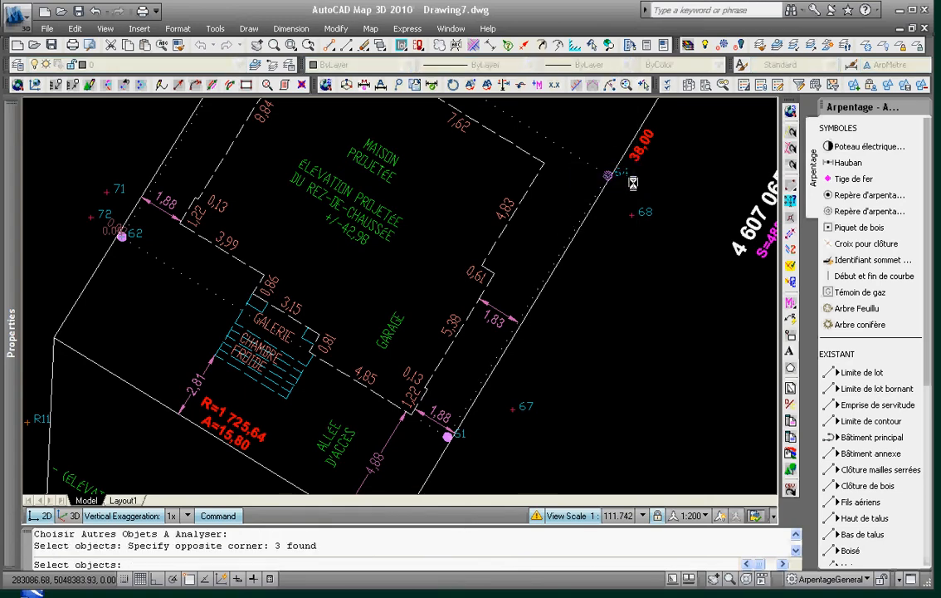
left_click(469, 429)
Annotate the offset of the projected house's 1,22 wall segment near point 61 from the lot's eastern limit
scroll(458, 449, "up", 3)
scroll(456, 444, "down", 1)
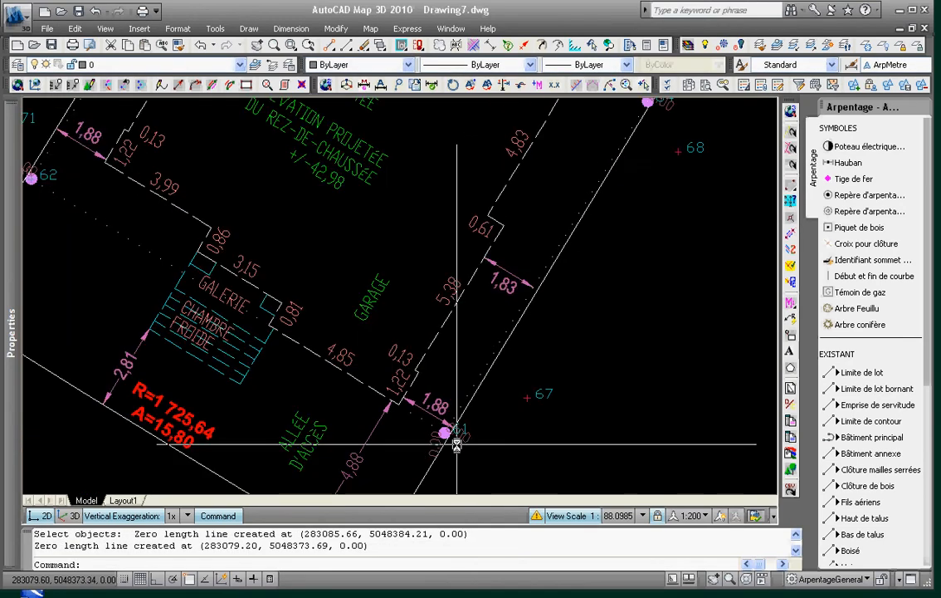
scroll(457, 444, "up", 2)
key("Return")
left_click(447, 429)
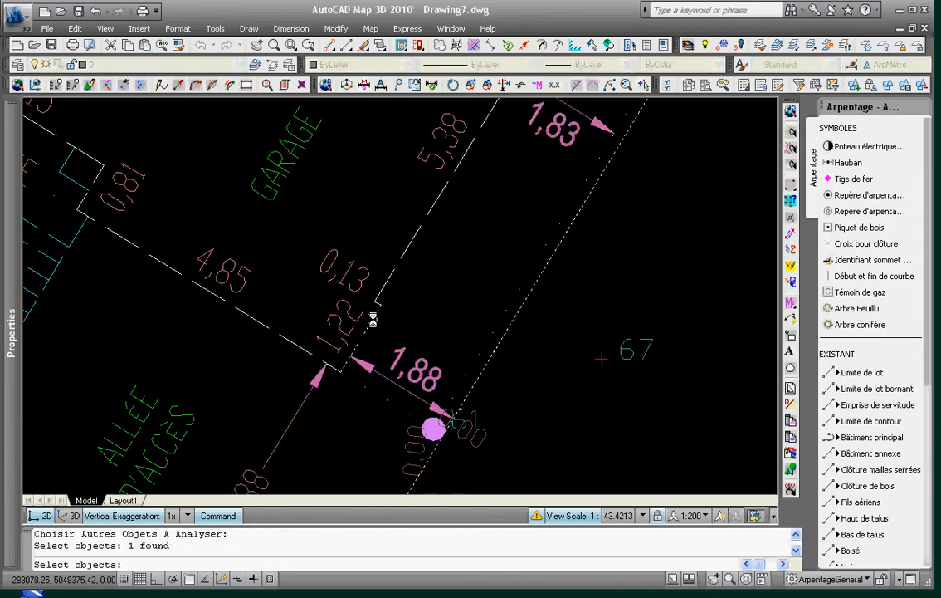
key("Return")
Annotate the offset of the projected house's 1,22 wall segment near point 62 from the lot's western limit
scroll(374, 269, "down", 3)
scroll(456, 329, "up", 1)
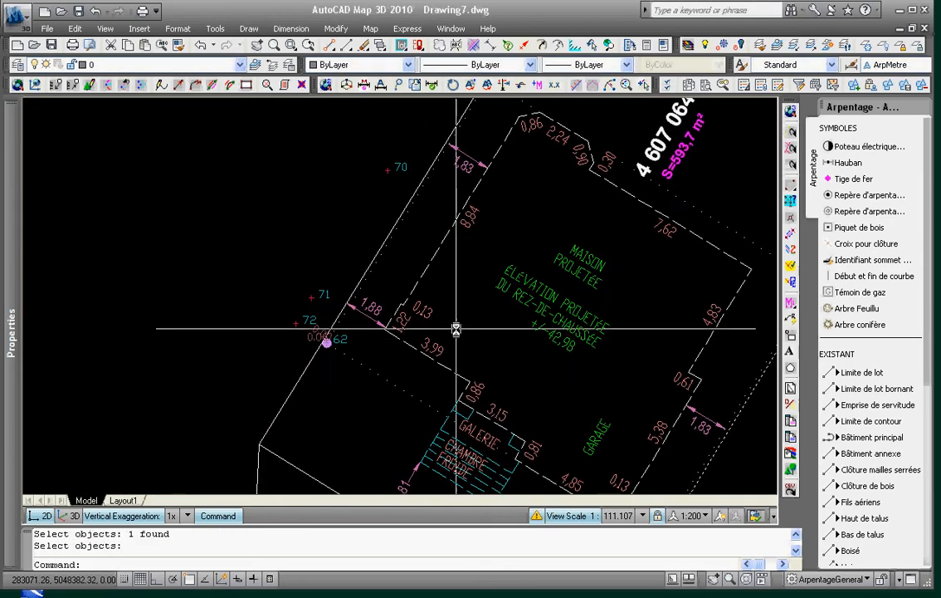
scroll(384, 312, "up", 3)
key("Return")
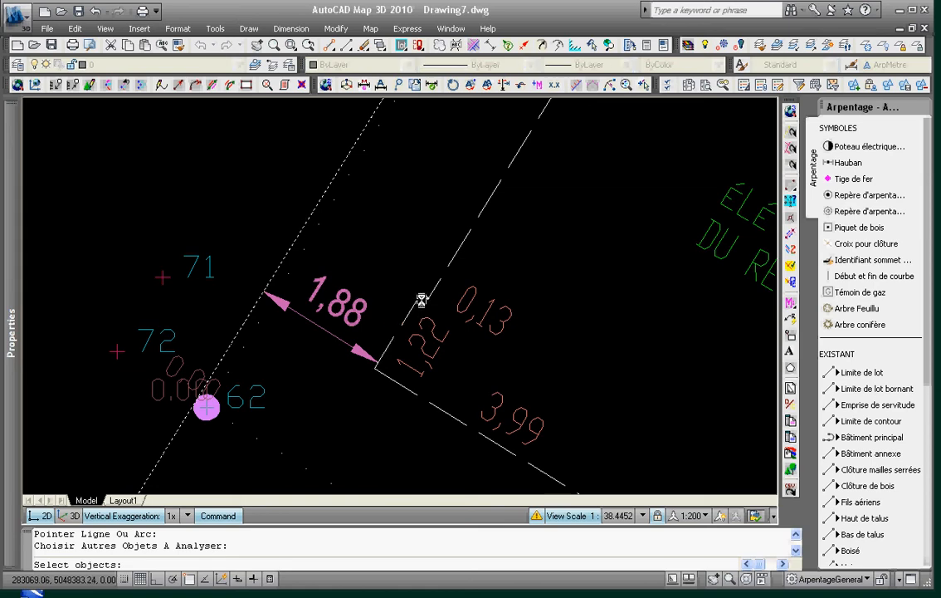
key("Return")
In 10977-2431.dwg, choose to send the points to the spatial plan but not the calculation or field survey, and dismiss the $TerrainPoints.dwg warning
scroll(410, 307, "down", 5)
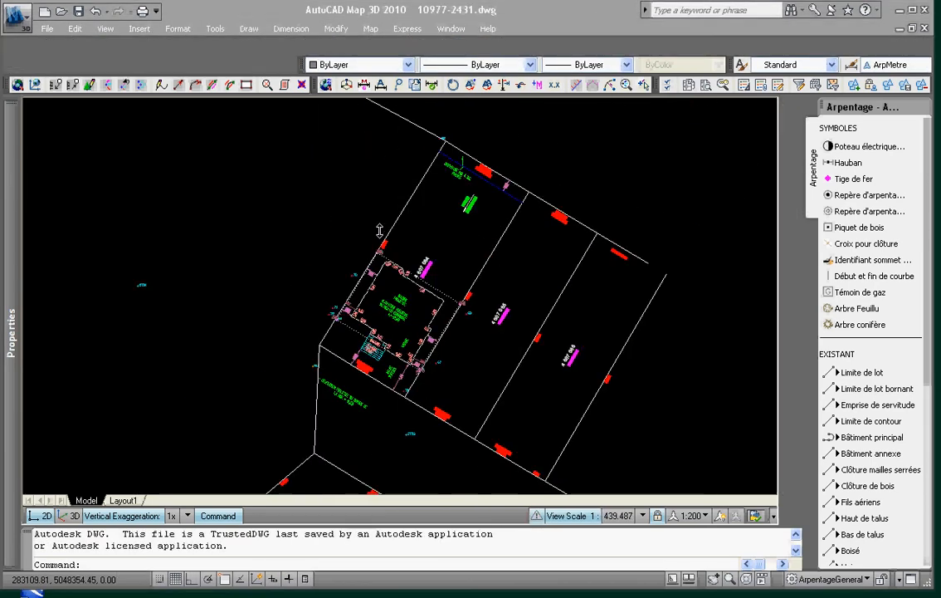
scroll(406, 264, "up", 3)
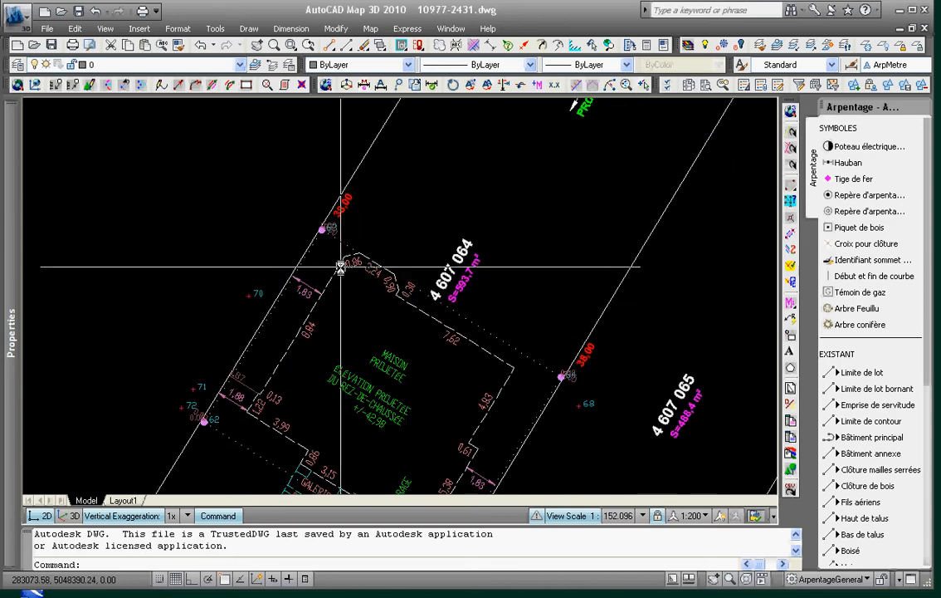
middle_click_drag(364, 332, 399, 287)
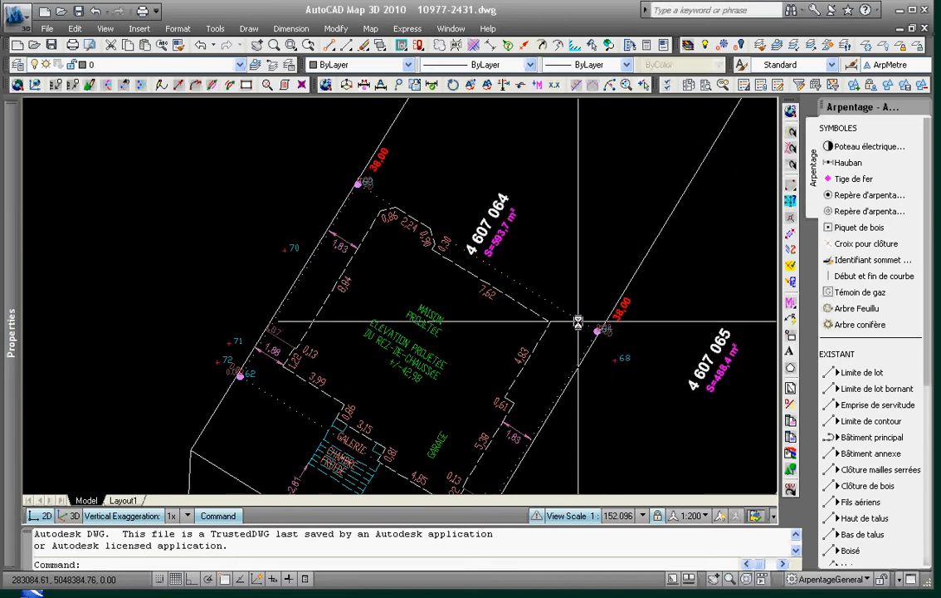
scroll(550, 320, "down", 6)
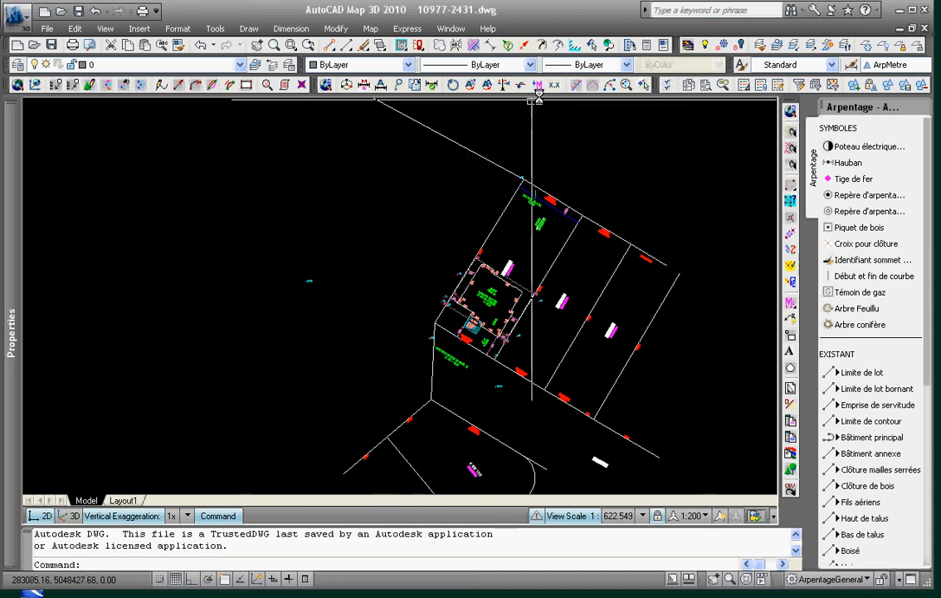
left_click(608, 47)
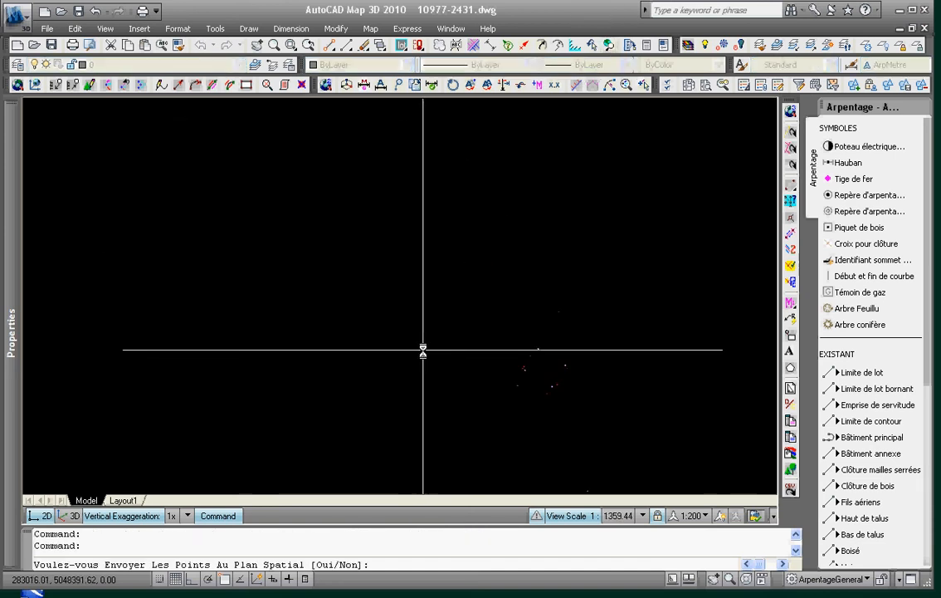
type("o")
key("Return")
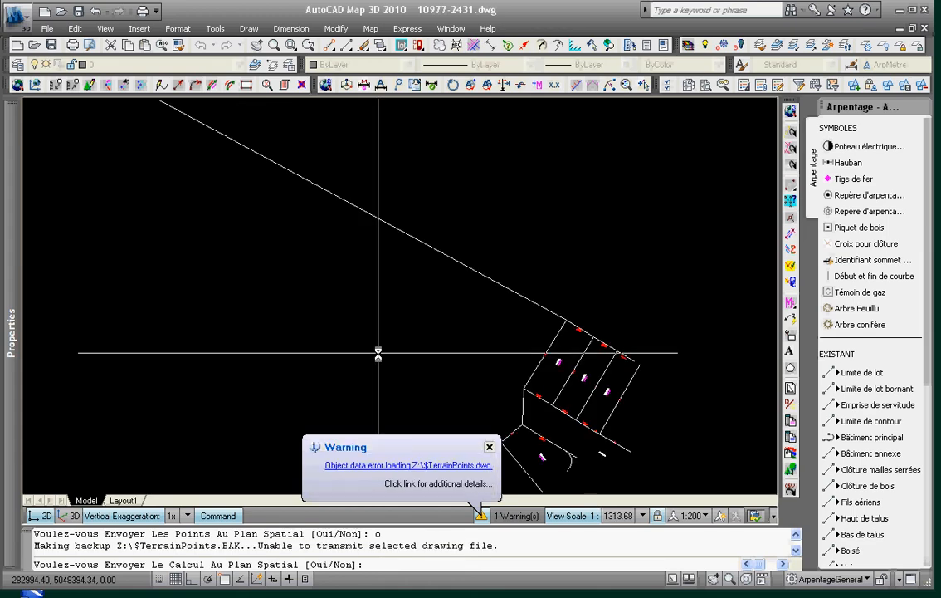
type("n")
key("Return")
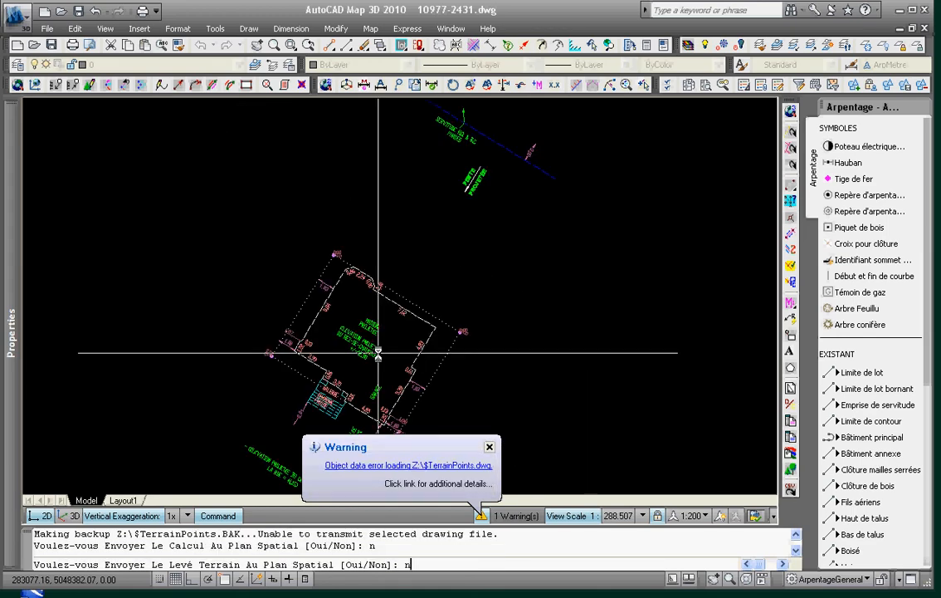
type("n")
key("Return")
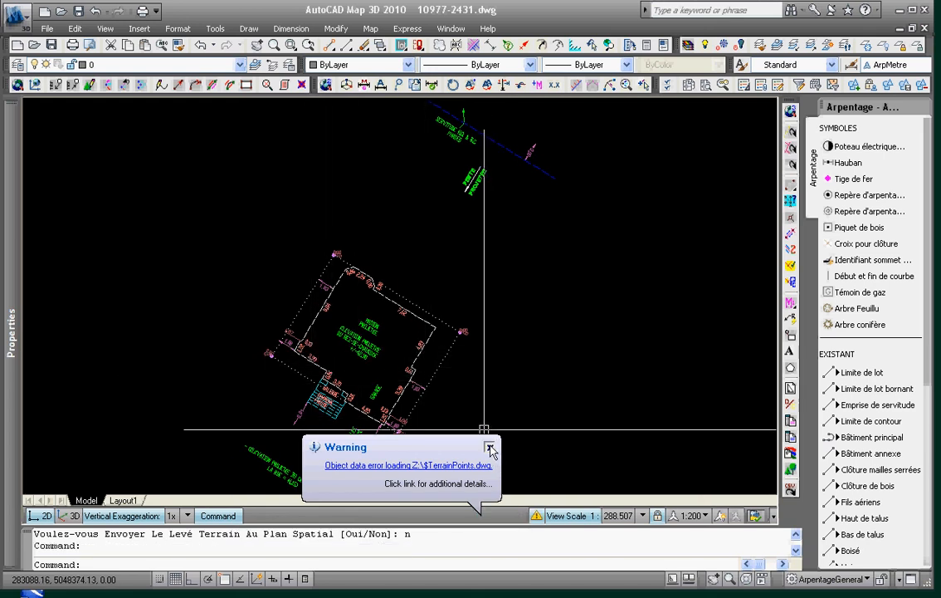
left_click(490, 448)
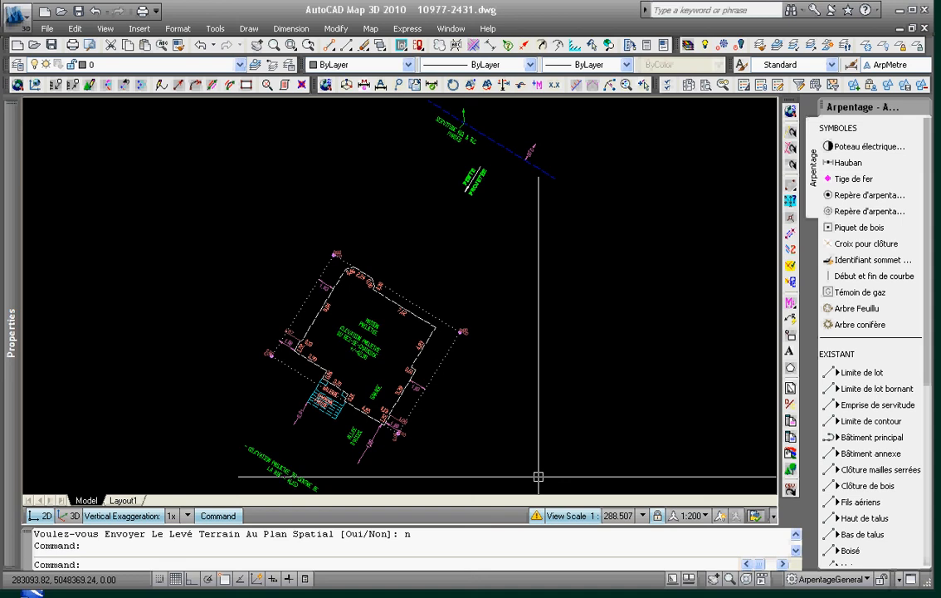